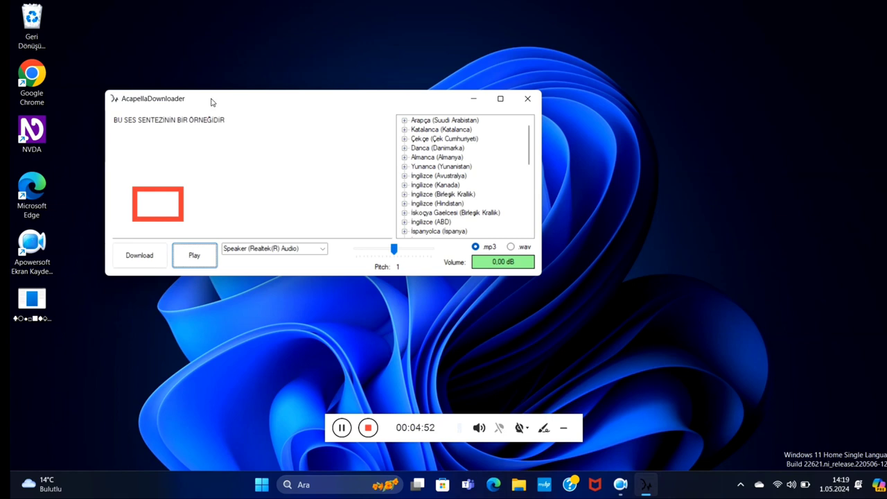
- Go through the languages in the voice list from Arapça (Suudi Arabistan) to Çince (Basitleştirilmiş, ÇHC)
key("Tab")
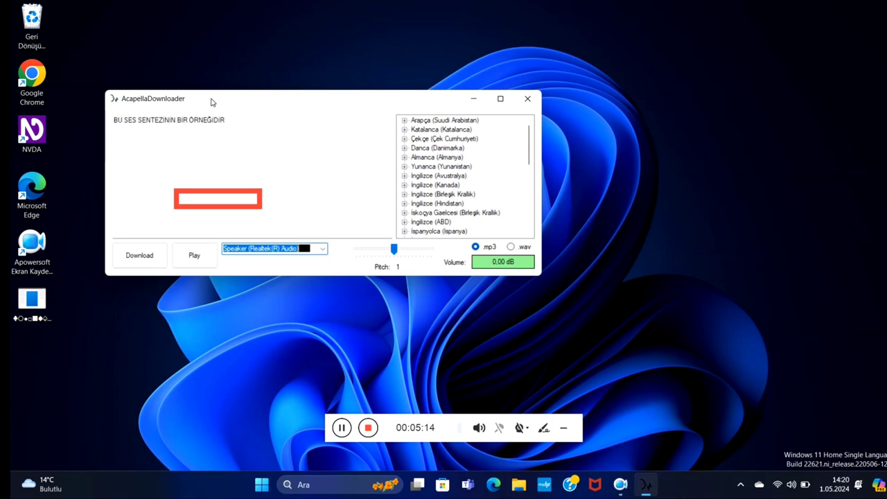
key("Tab")
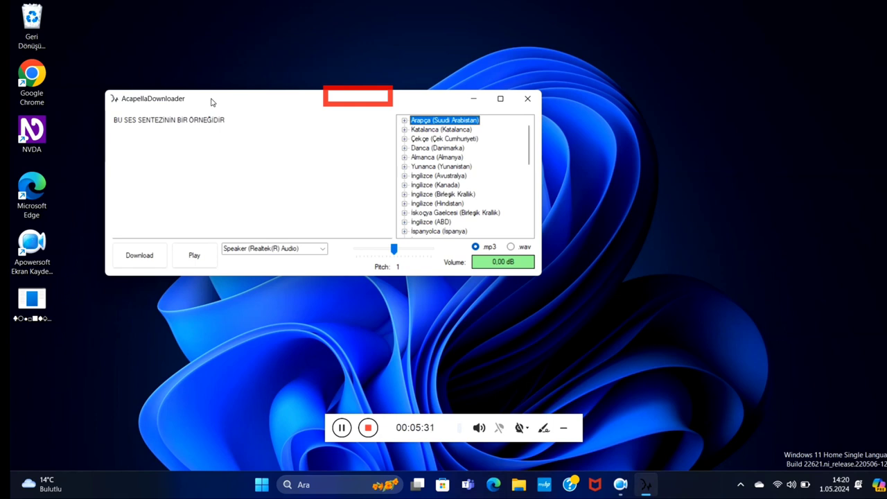
key("Down")
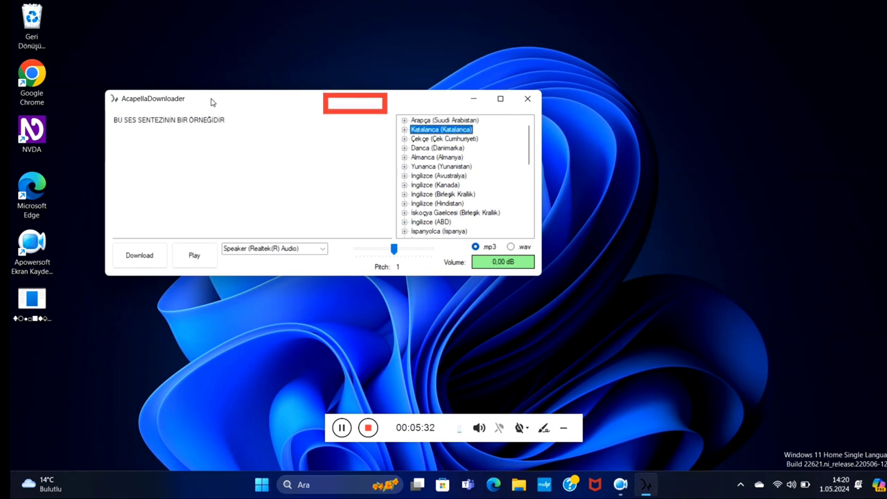
key("Down")
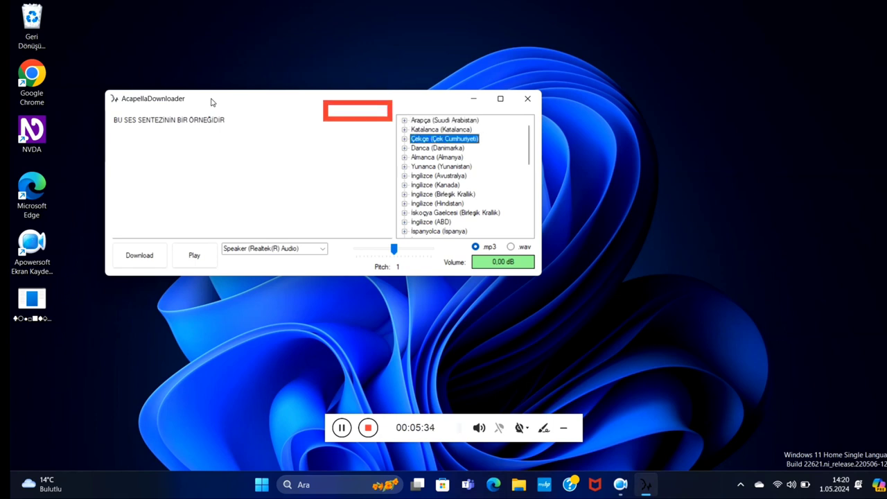
key("Down")
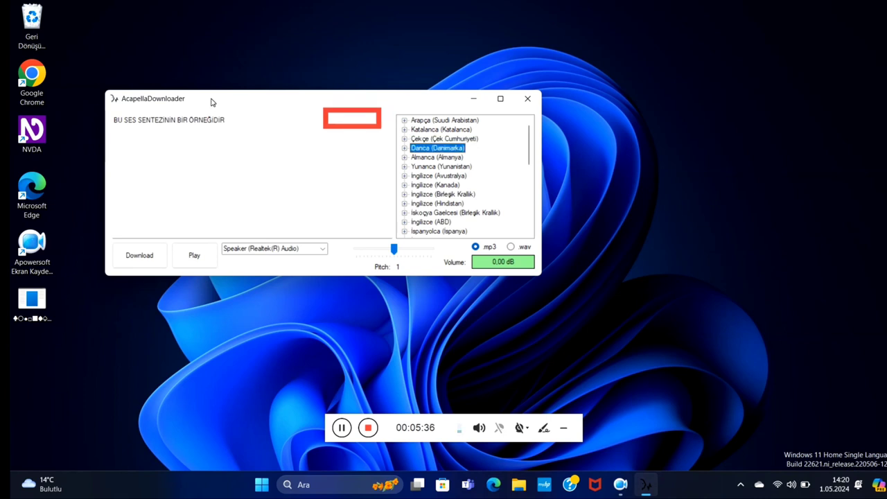
key("Down")
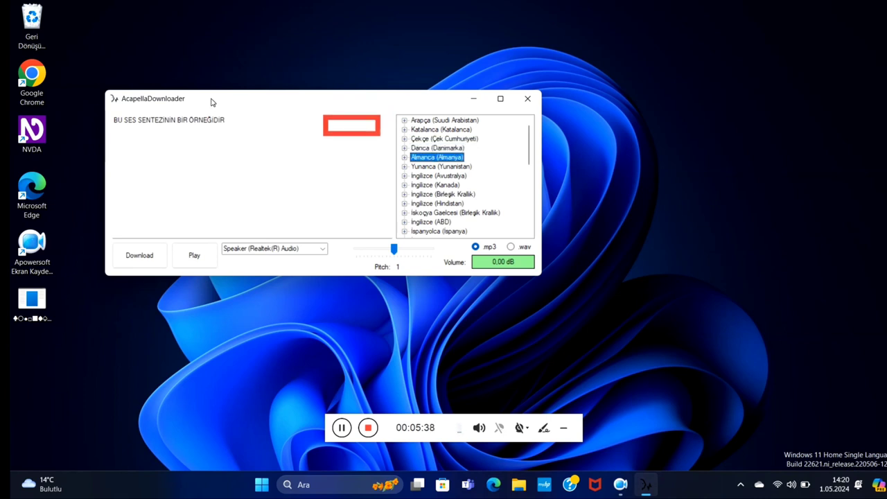
key("Down")
key("Down")
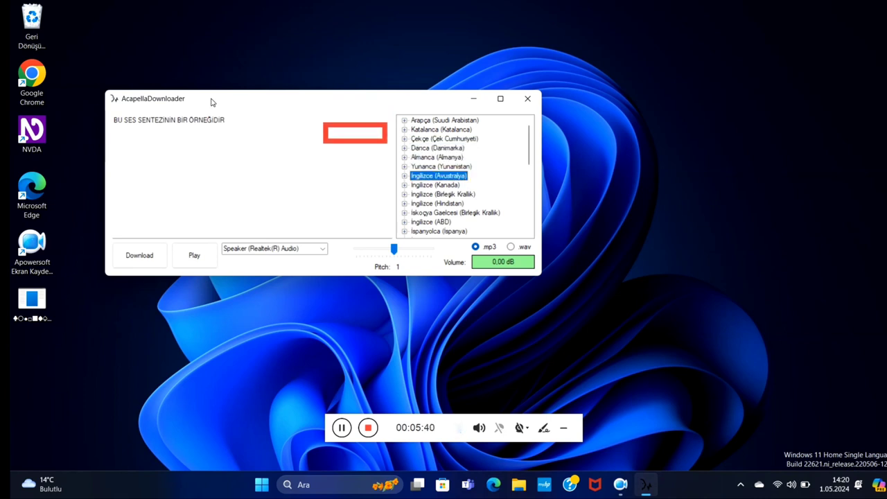
key("Down")
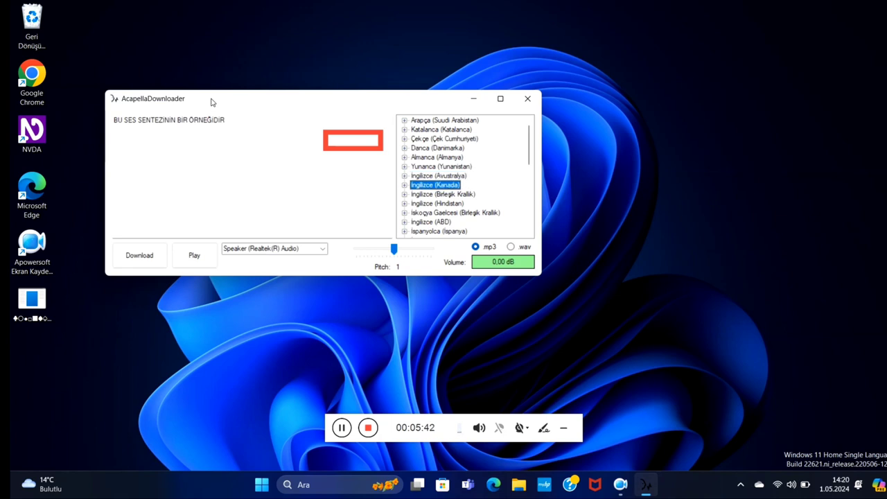
key("Down")
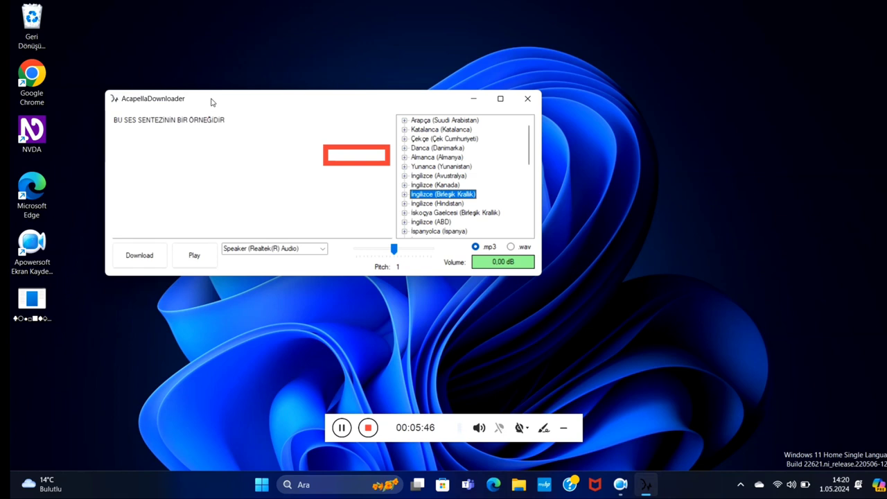
key("Down")
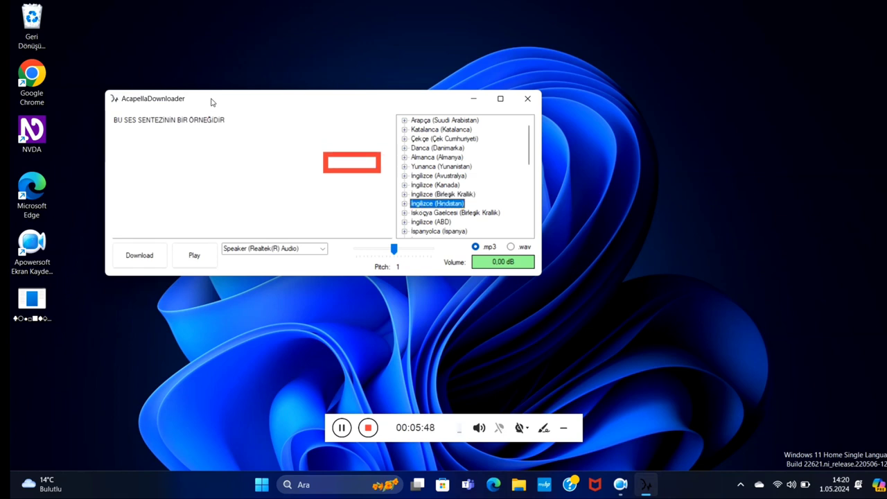
key("Down")
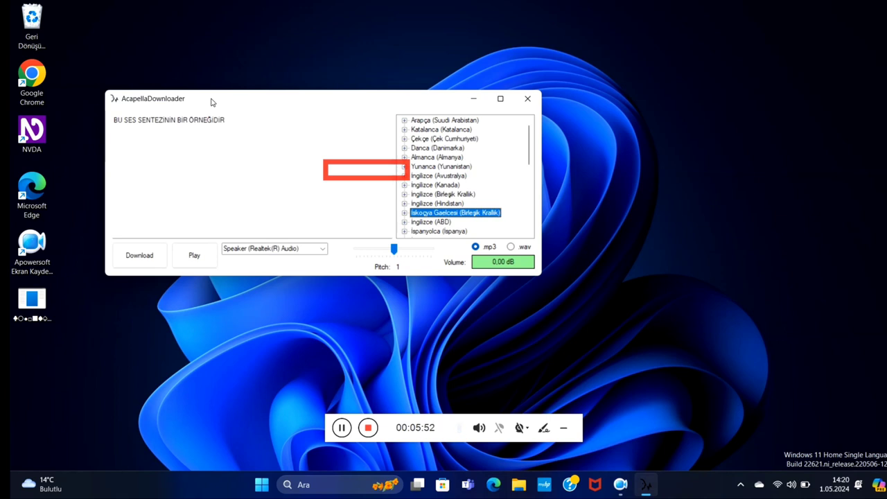
key("Down")
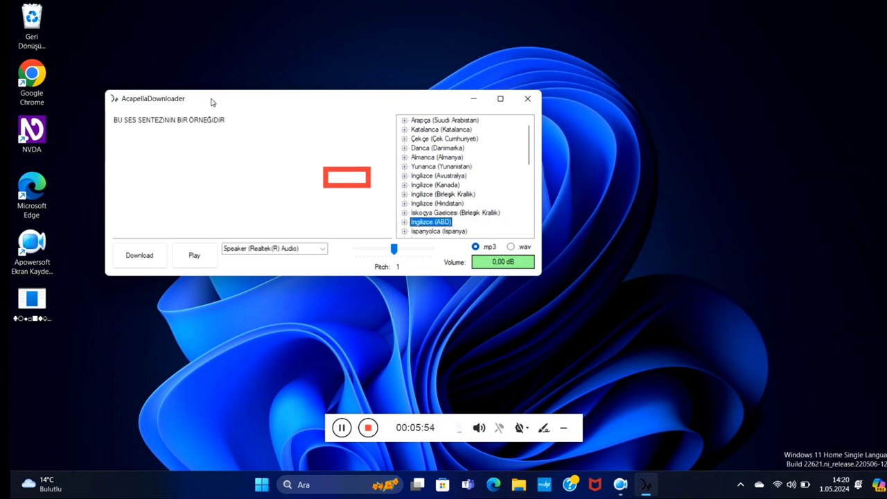
key("Down")
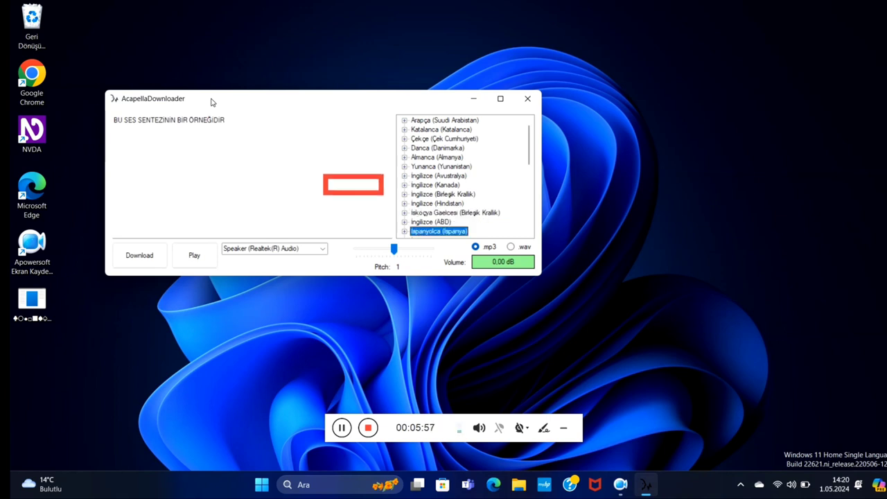
key("Down")
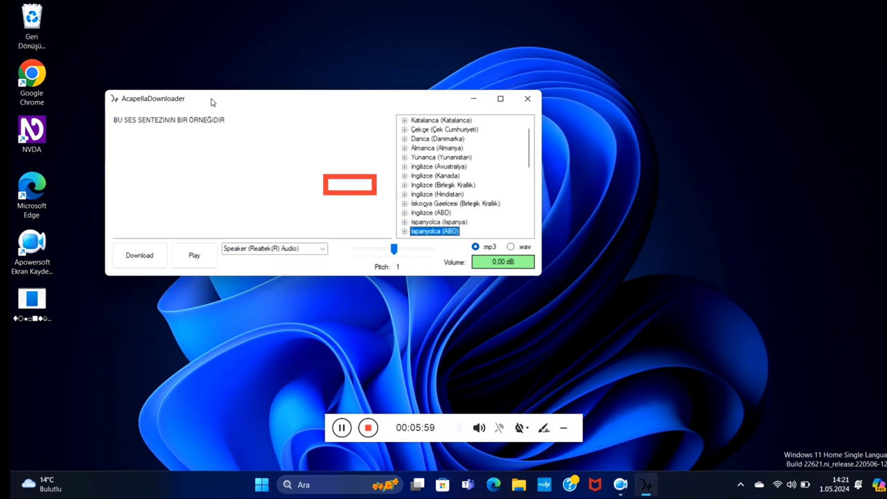
key("Down")
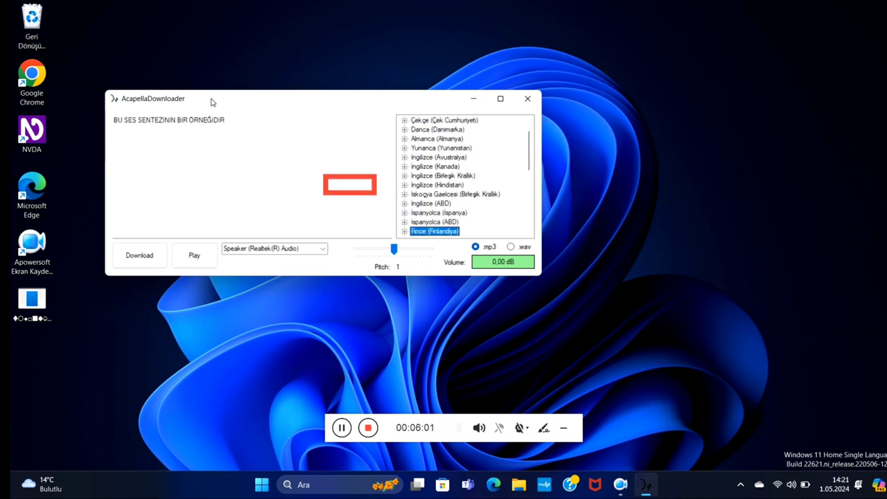
key("Down")
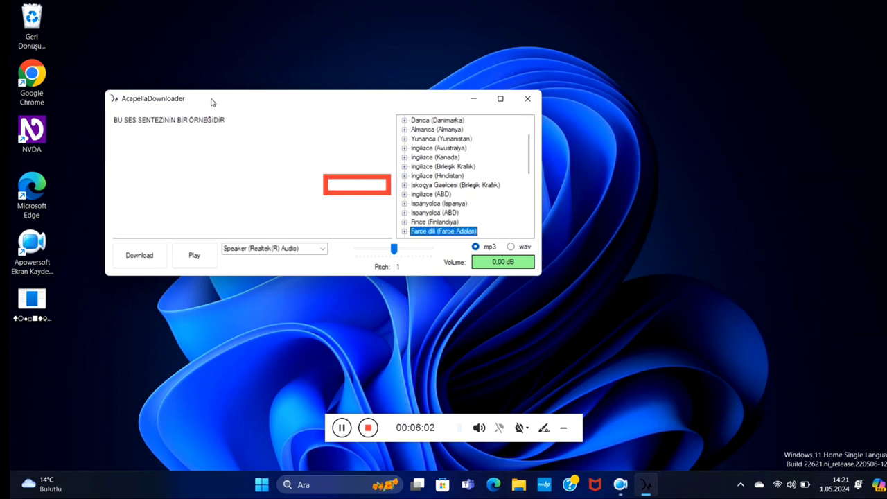
key("Down")
key("Down")
key("Down")
key("Down")
key("Down")
key("Down")
key("Down")
key("Down")
key("Down")
key("Down")
key("Down")
key("Down")
key("Down")
key("Down")
key("Down")
key("Down")
key("Down")
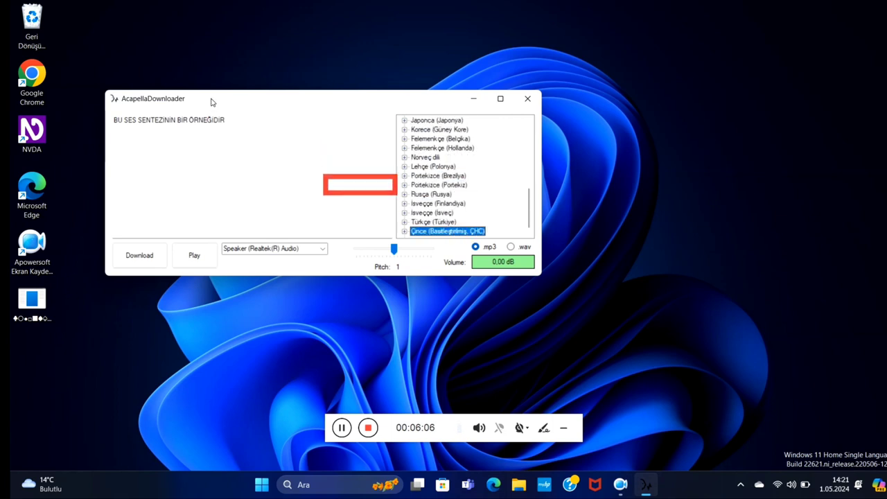
- Expand Türkçe (Türkiye) in the voice list and select the Ipek voice
key("Up")
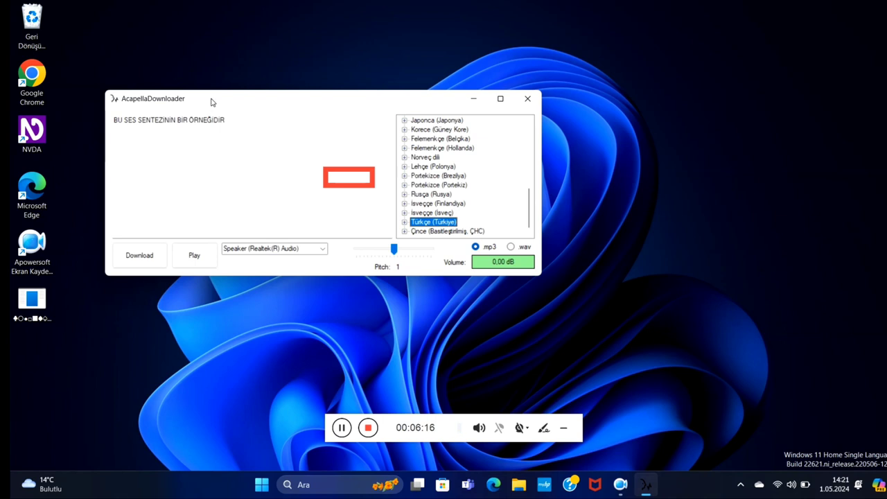
key("Right")
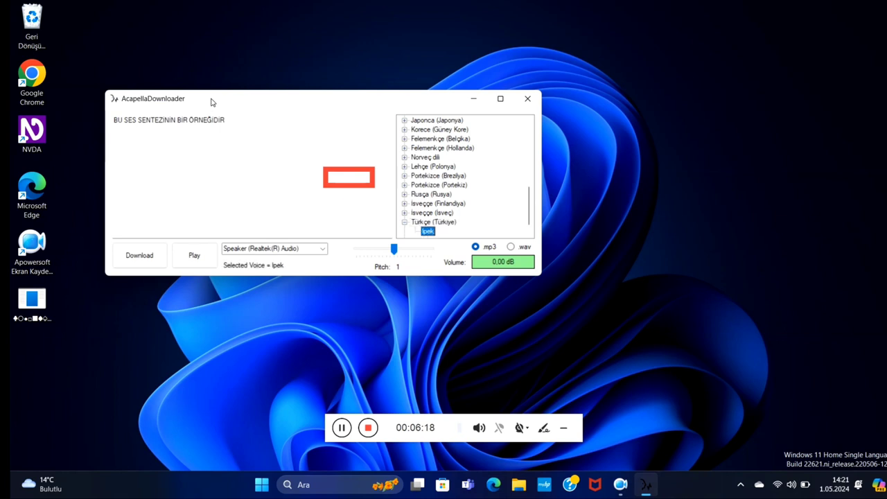
key("Down")
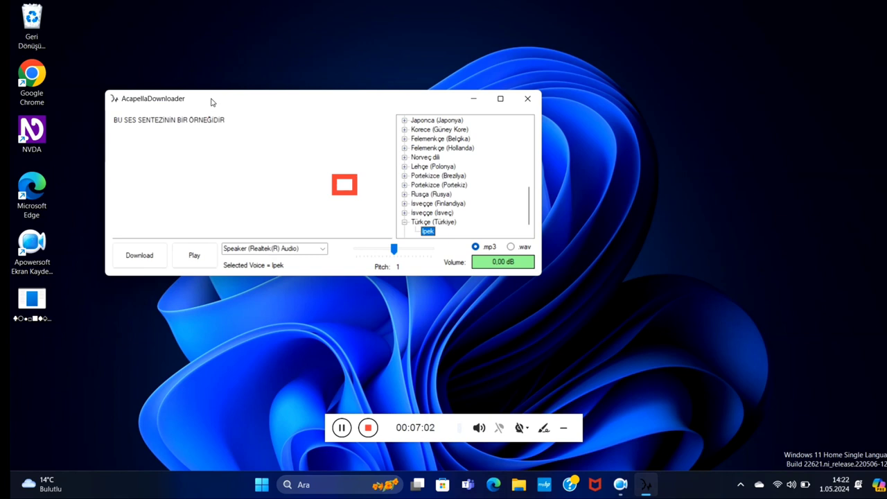
- Set the audio output format to .wav, leaving the pitch as it is
key("Tab")
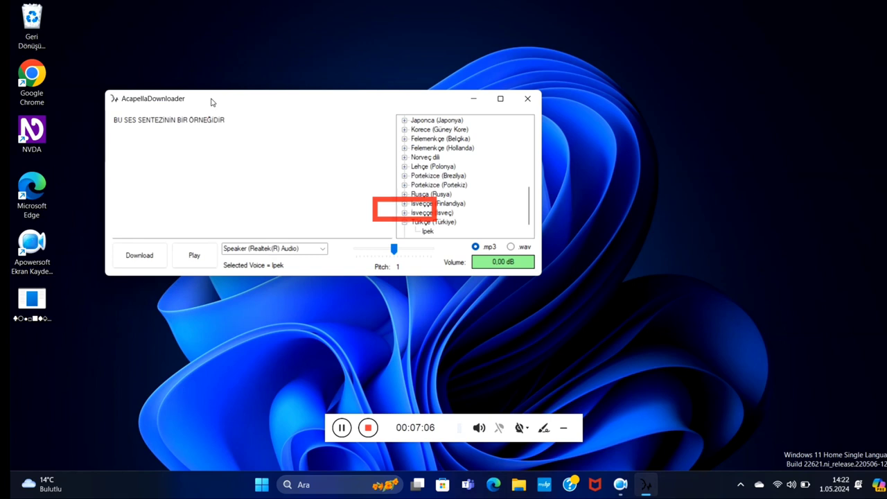
key("shift+Tab")
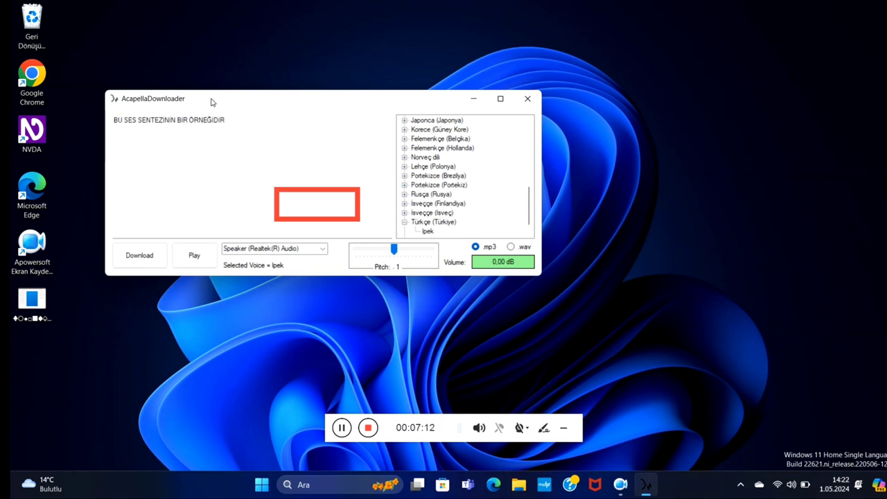
key("Tab")
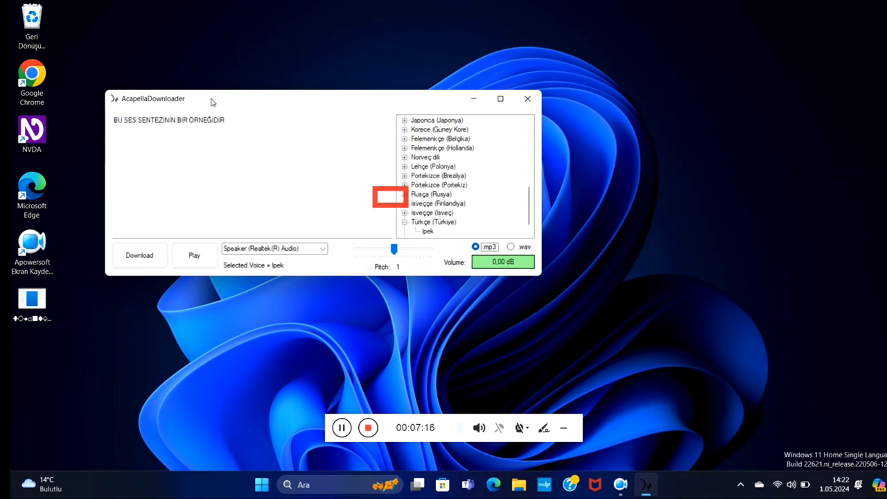
key("Down")
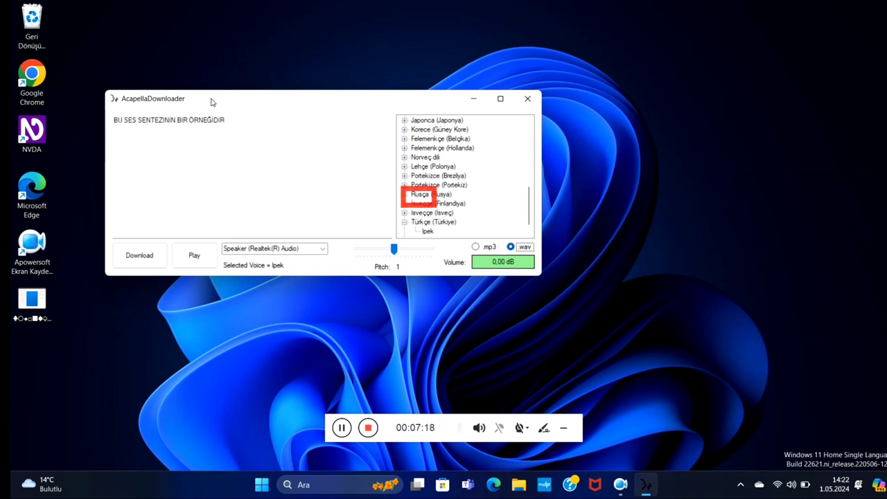
- Start downloading the speech for the entered text so that the save dialog opens
key("Tab")
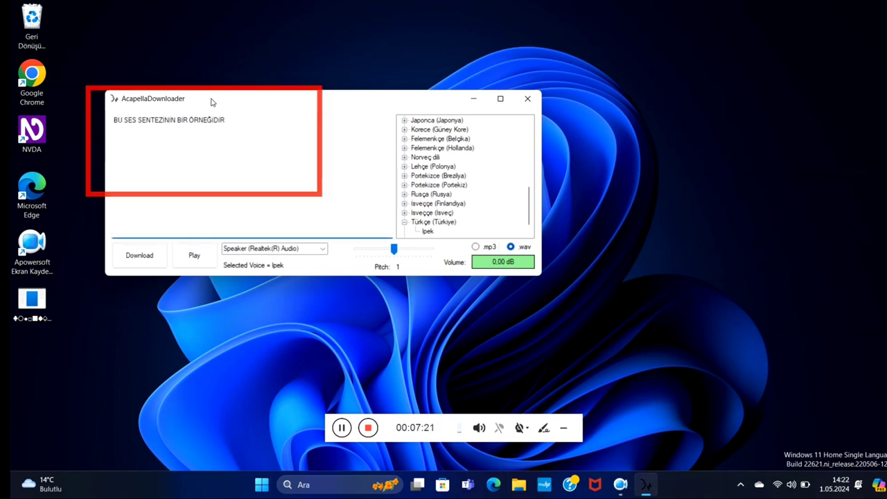
key("Tab")
key("Tab")
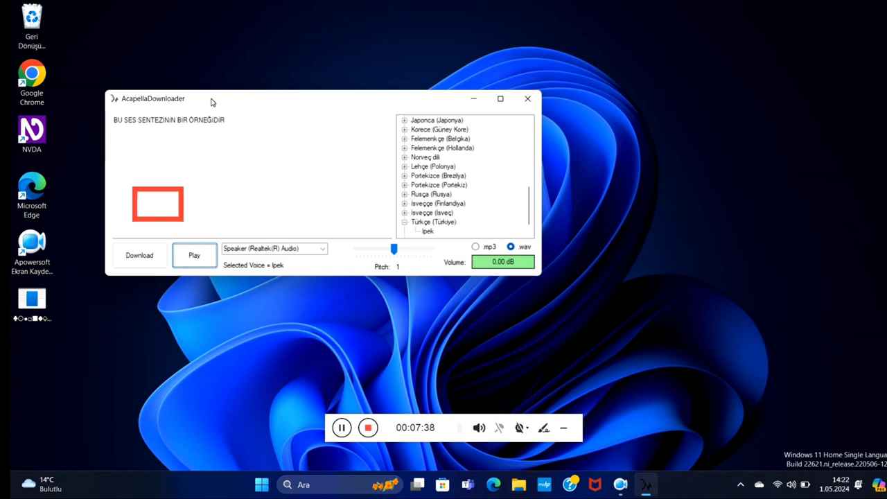
key("shift+Tab")
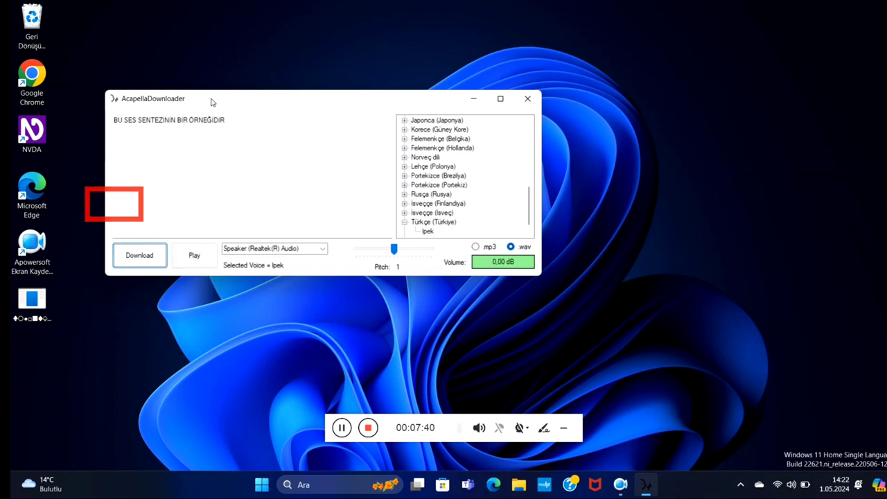
key("Return")
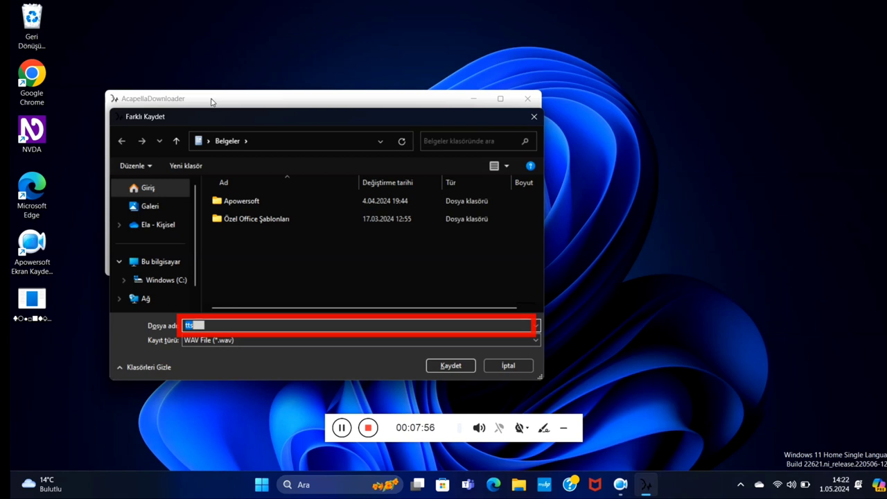
- Go through the save dialog's controls and the Giriş and Galeri locations in its folder tree
key("Down")
key("shift+Tab")
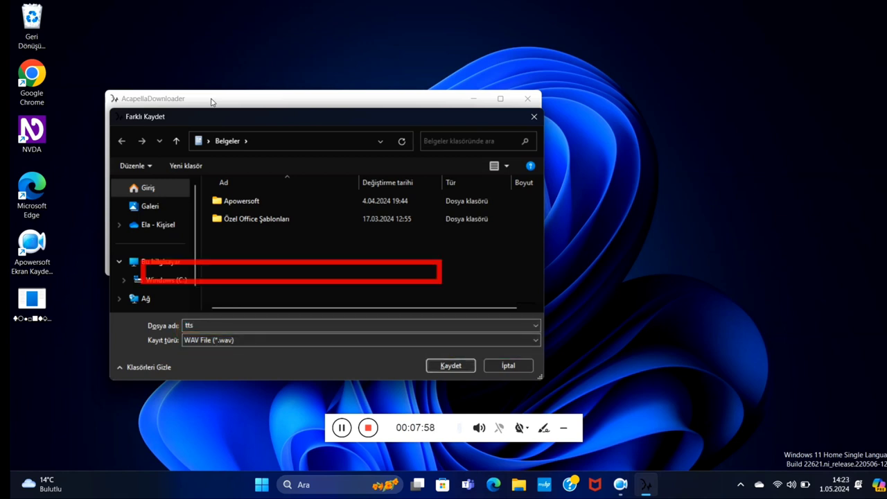
key("shift+Tab")
key("shift+Tab")
key("Tab")
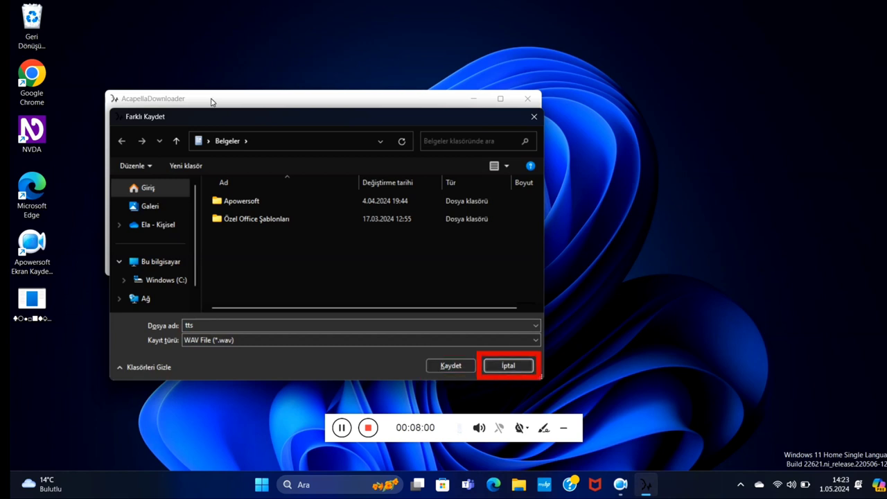
key("Tab")
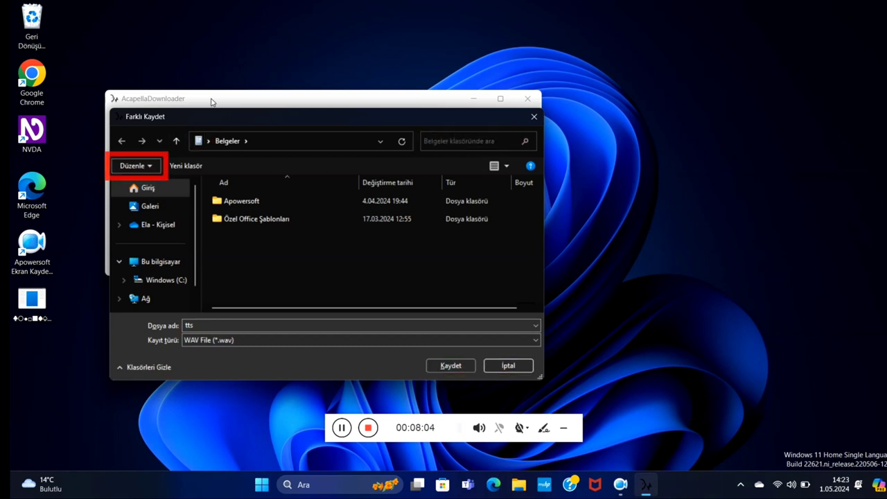
key("Tab")
key("Down")
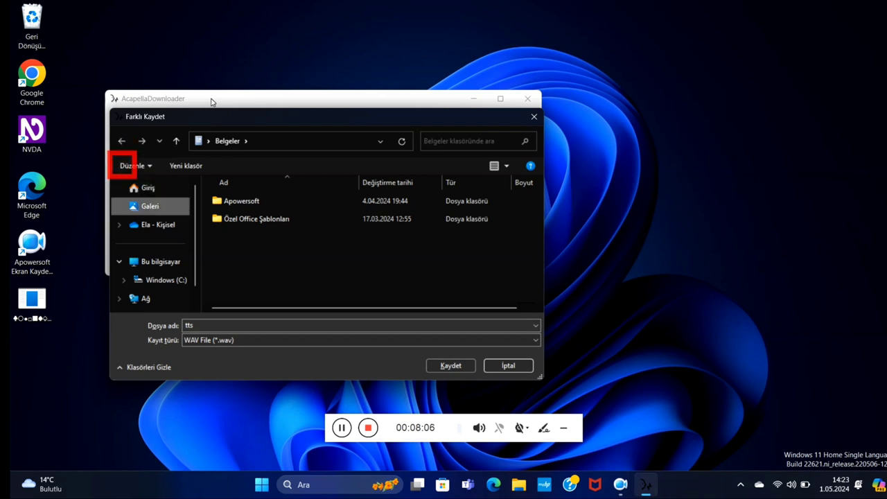
key("Up")
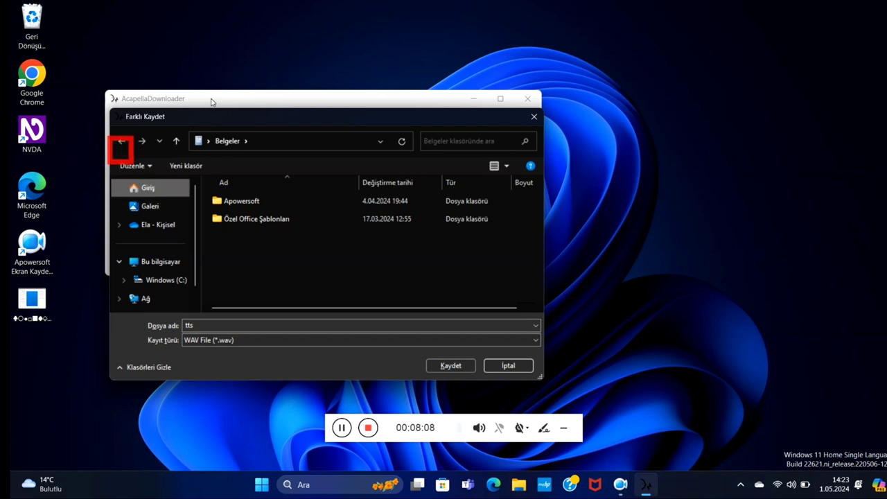
key("Down")
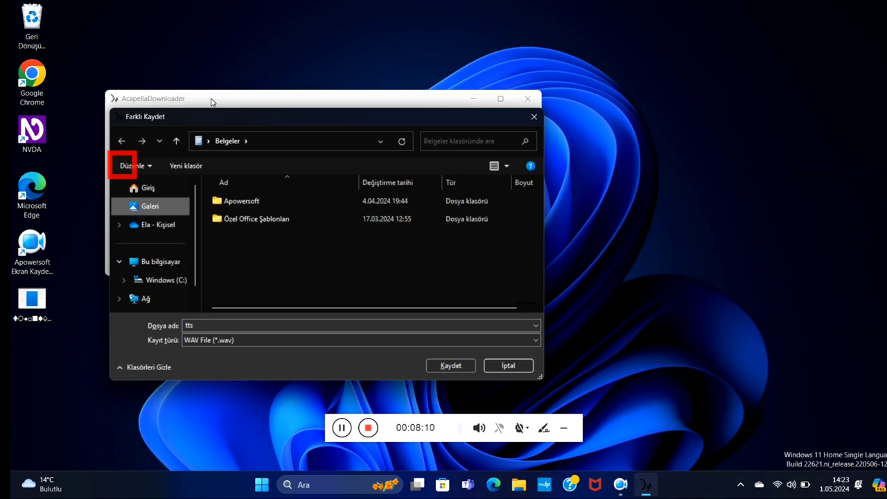
- Open Bu bilgisayar as the save location and examine the drives under Cihazlar ve sürücüler
key("Down")
key("Down")
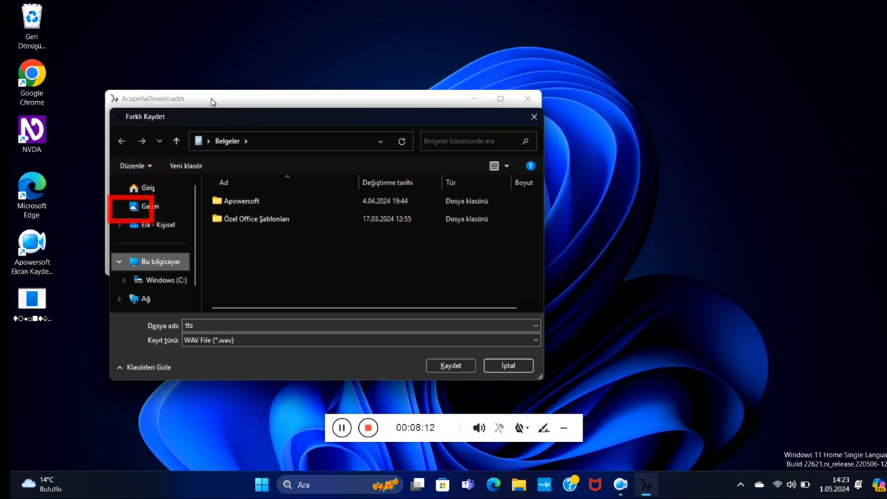
key("Down")
key("Up")
key("Down")
key("Up")
key("Tab")
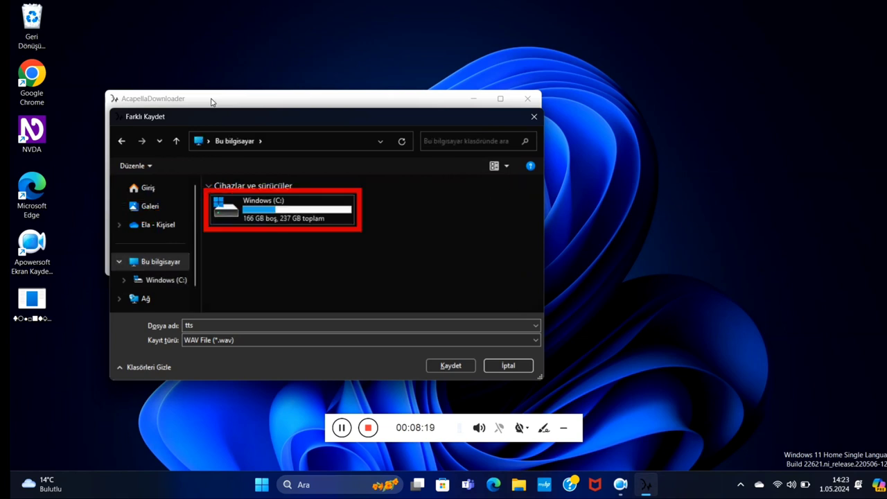
key("Up")
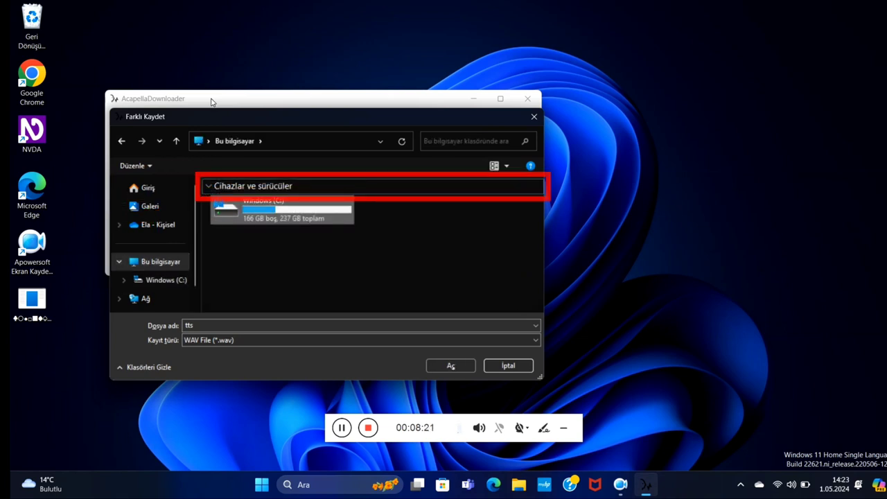
key("Down")
- Go through the save dialog's file, navigation and search controls and view the Düzenle options
key("Tab")
key("Tab")
key("Tab")
key("Tab")
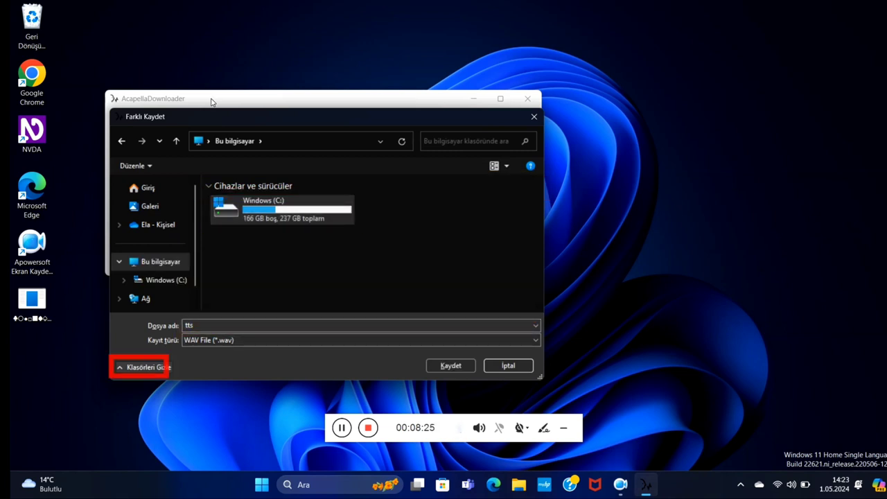
key("Tab")
key("Tab")
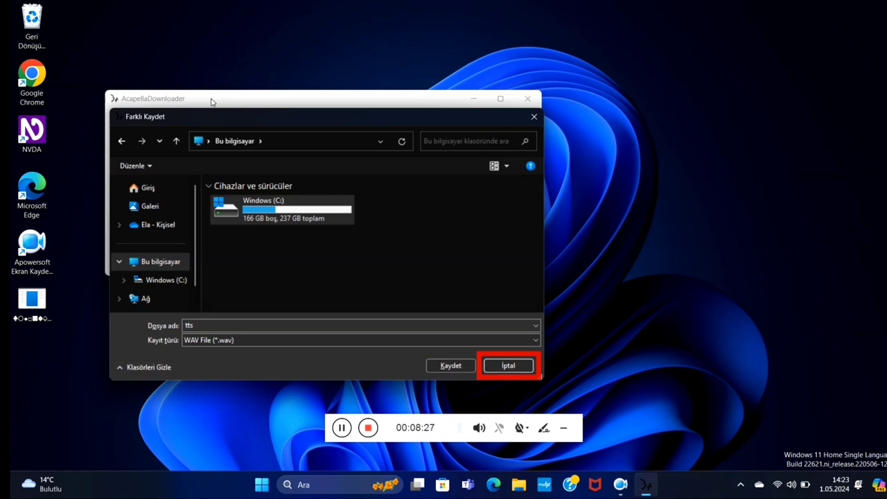
key("Tab")
key("Right")
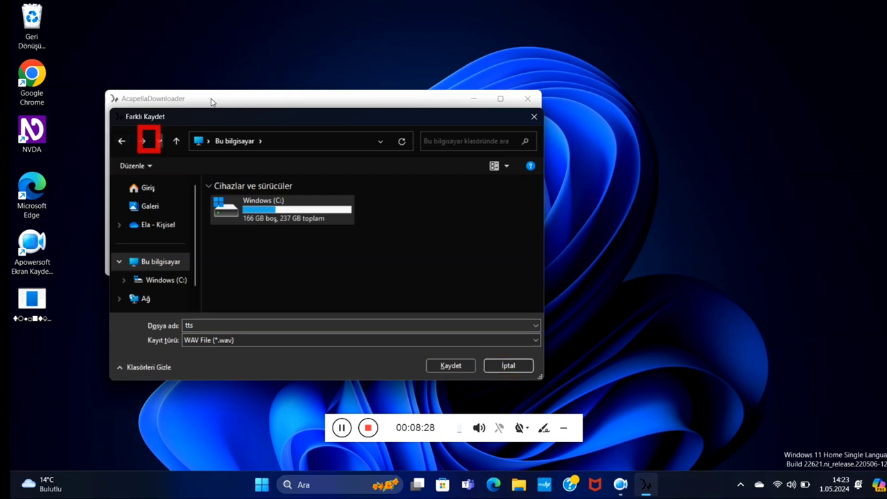
key("Right")
key("Tab")
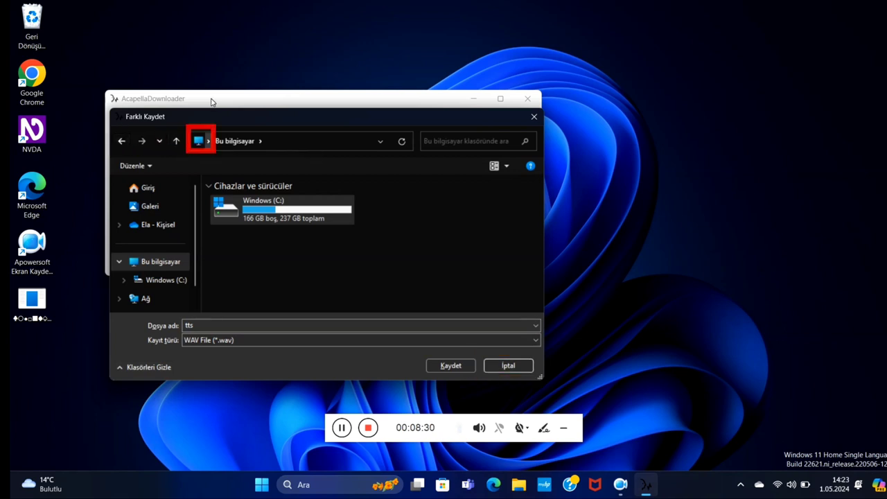
key("Tab")
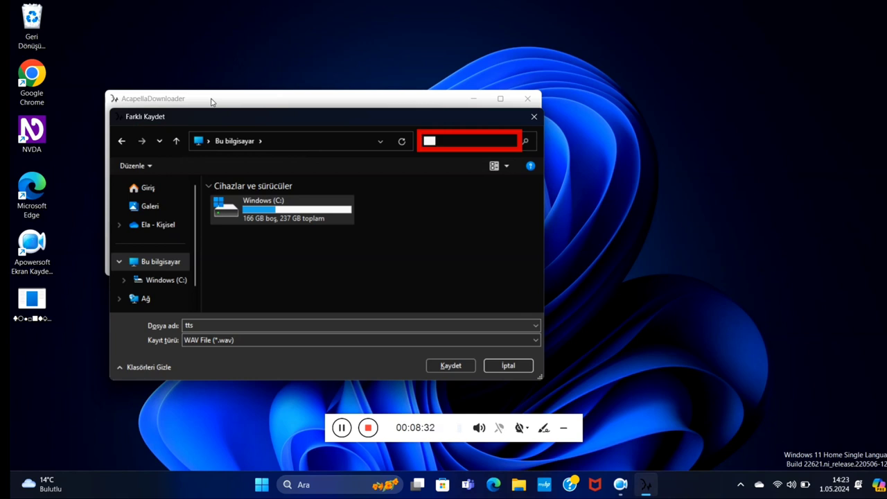
key("Tab")
key("space")
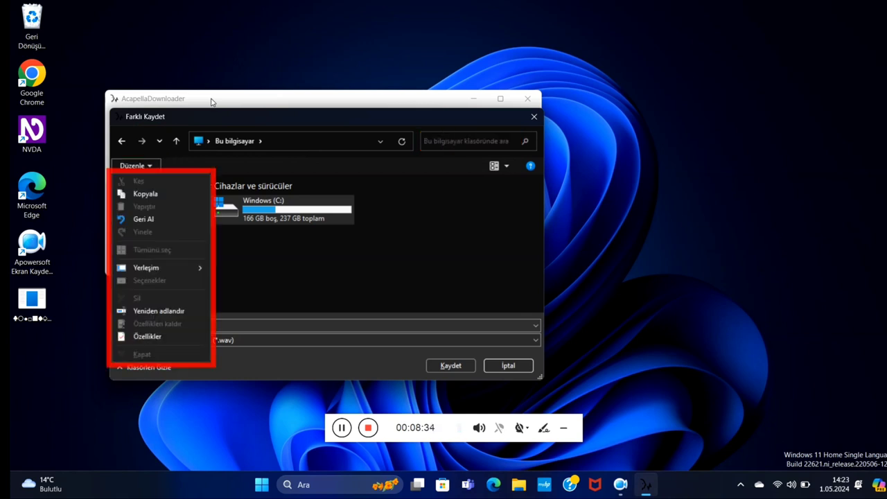
key("Escape")
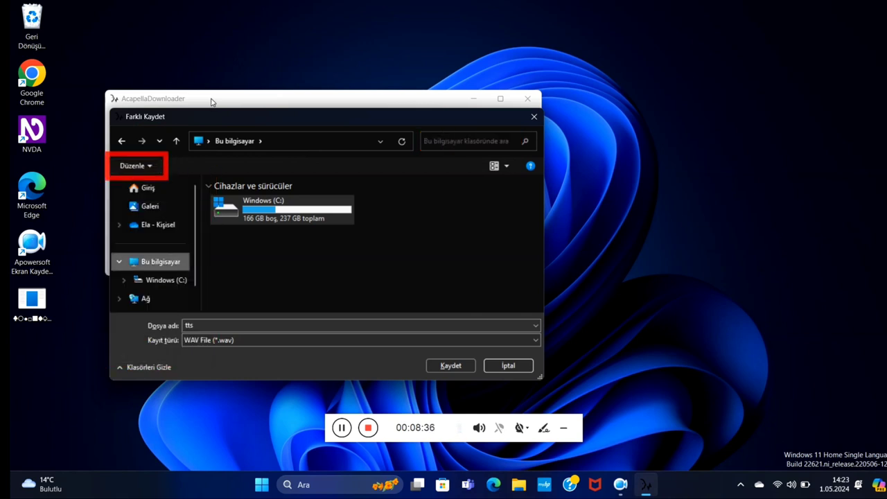
- Change the save location from Bu bilgisayar to Giriş in the folder tree
key("Tab")
key("Down")
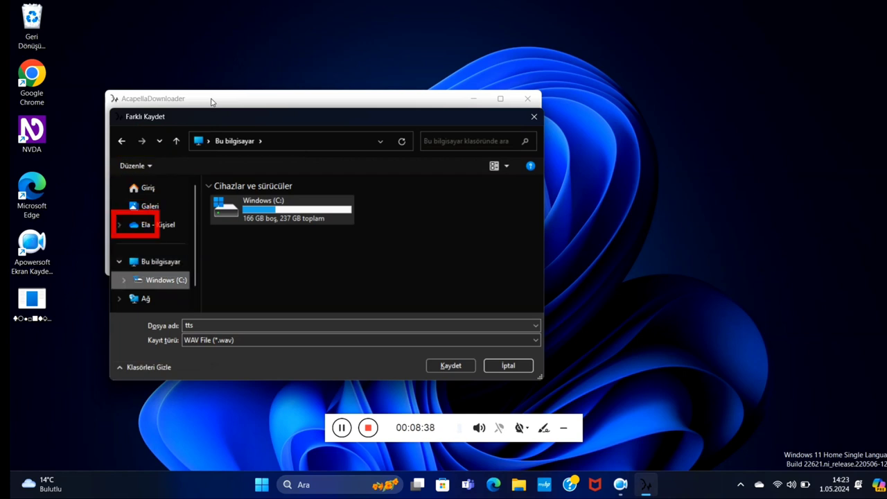
key("Up")
key("Up")
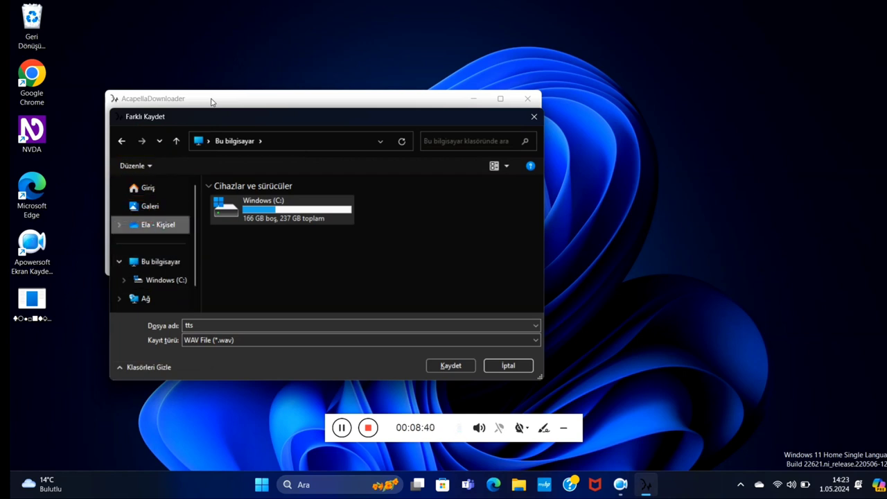
key("Up")
key("shift+Tab")
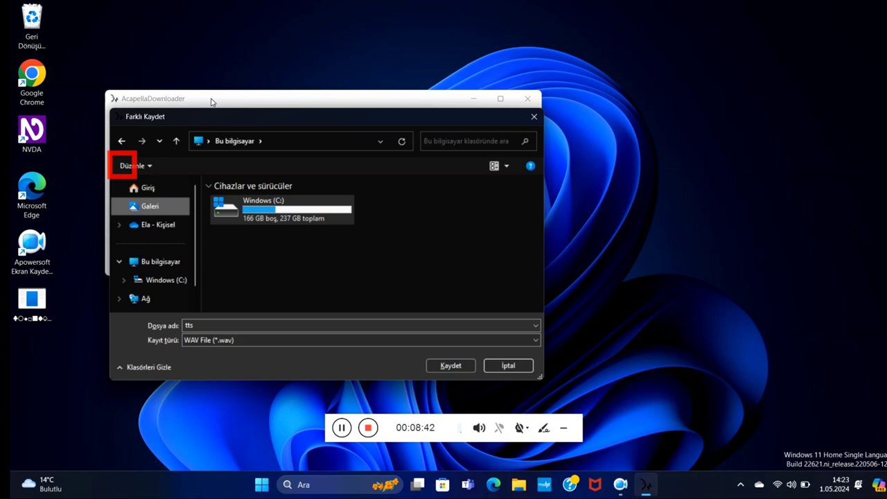
key("shift+Tab")
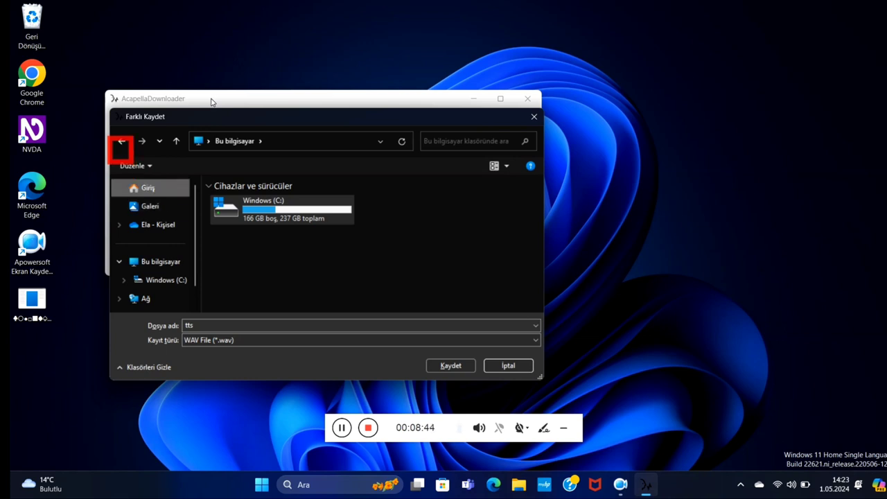
key("Tab")
key("Tab")
key("Down")
key("Down")
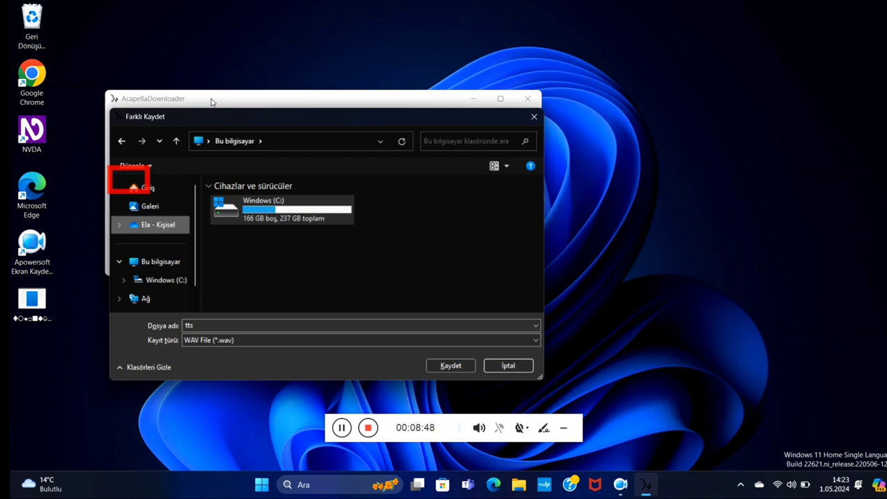
key("Up")
key("shift+Tab")
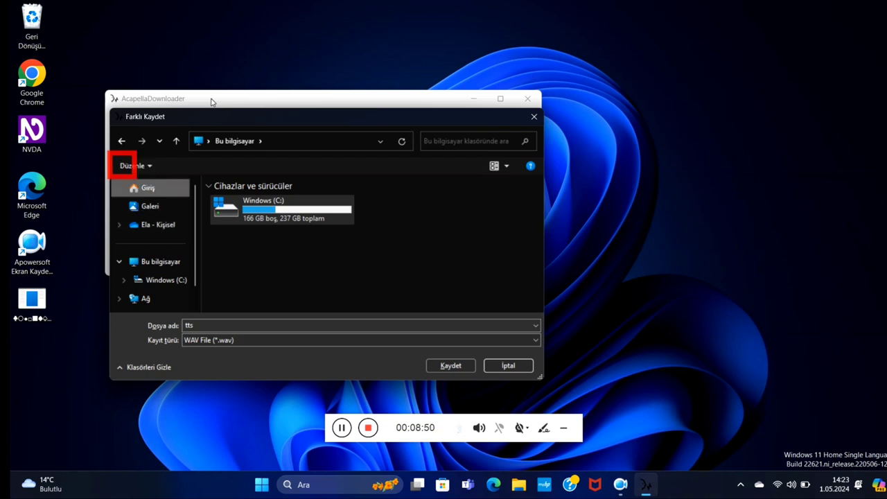
key("shift+Tab")
key("space")
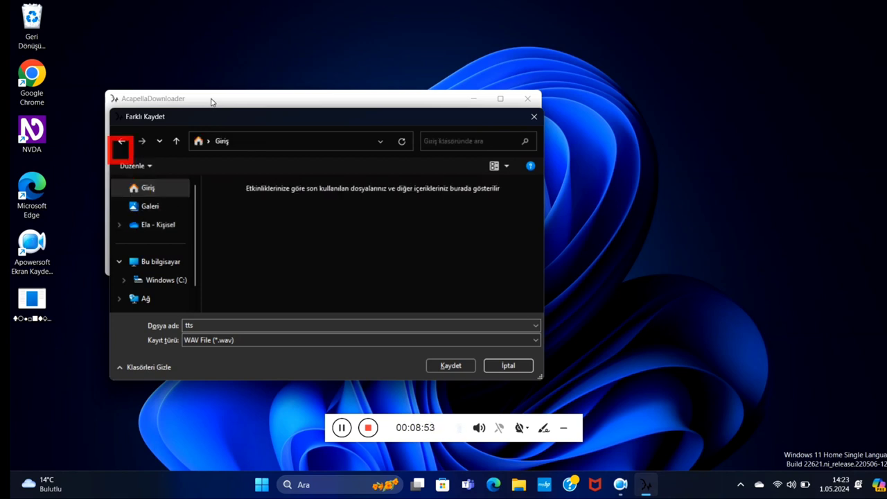
- Try to save the speech as the WAV file tts in Giriş
key("alt+o")
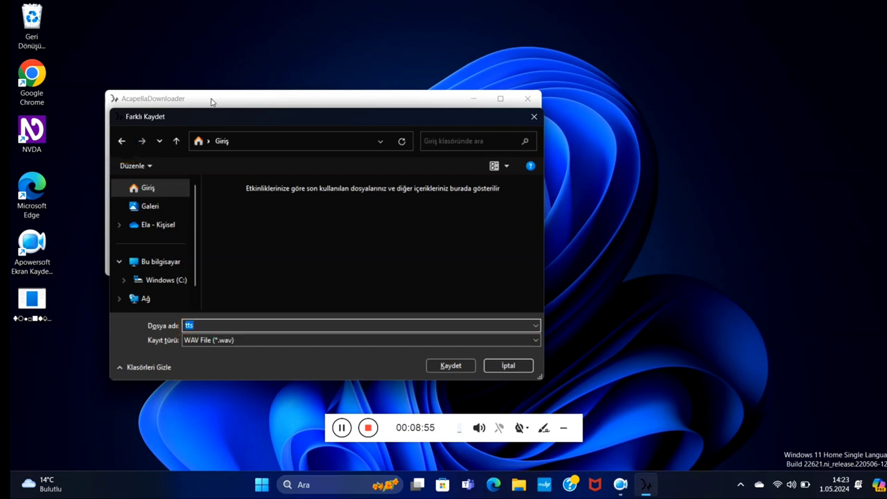
key("Tab")
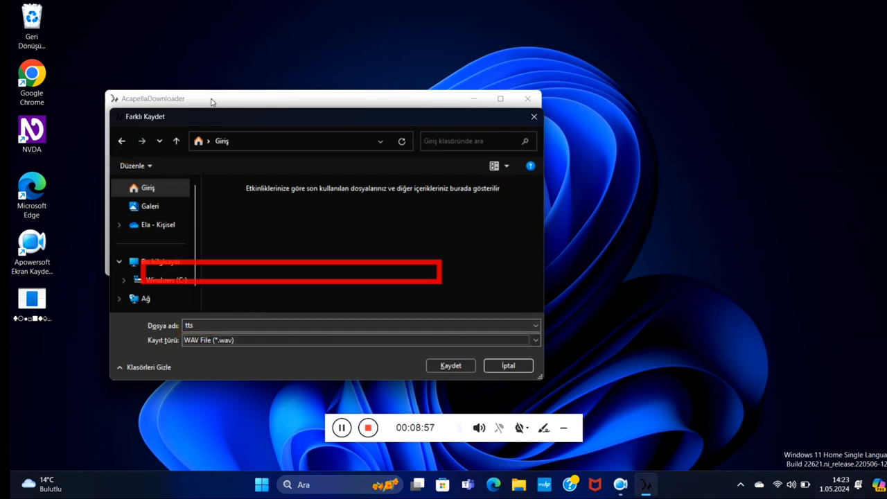
key("Tab")
key("Tab")
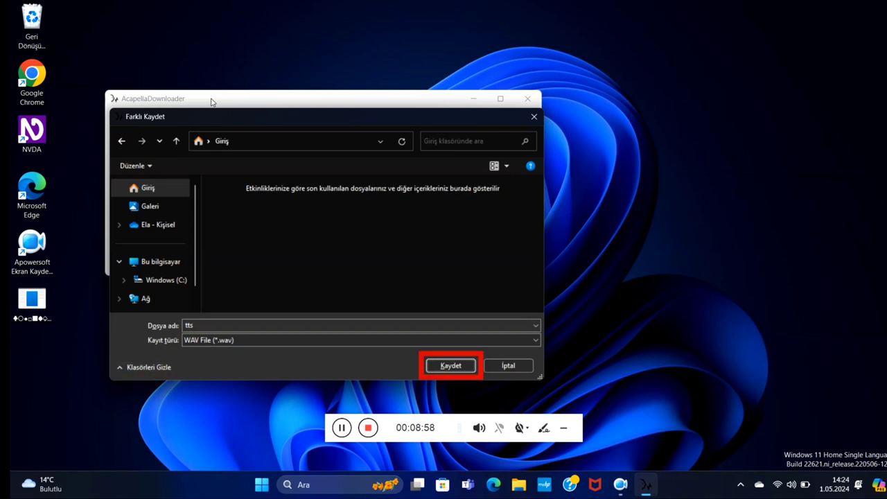
key("Return")
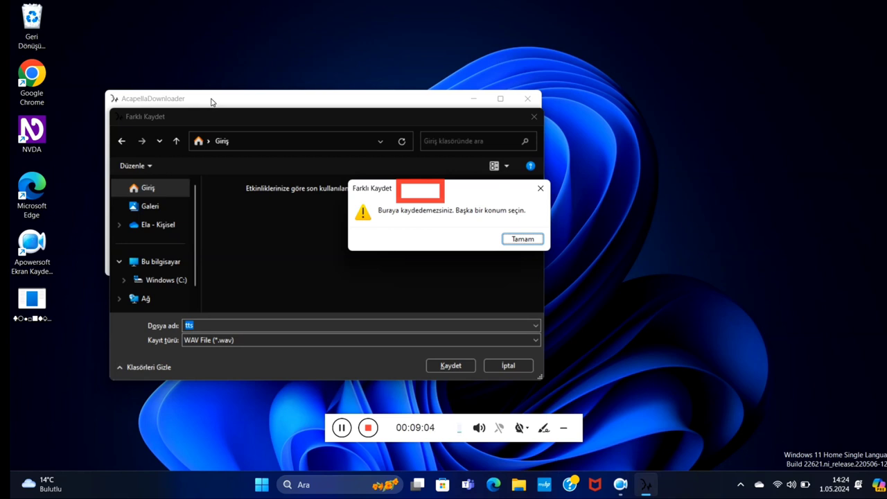
key("Return")
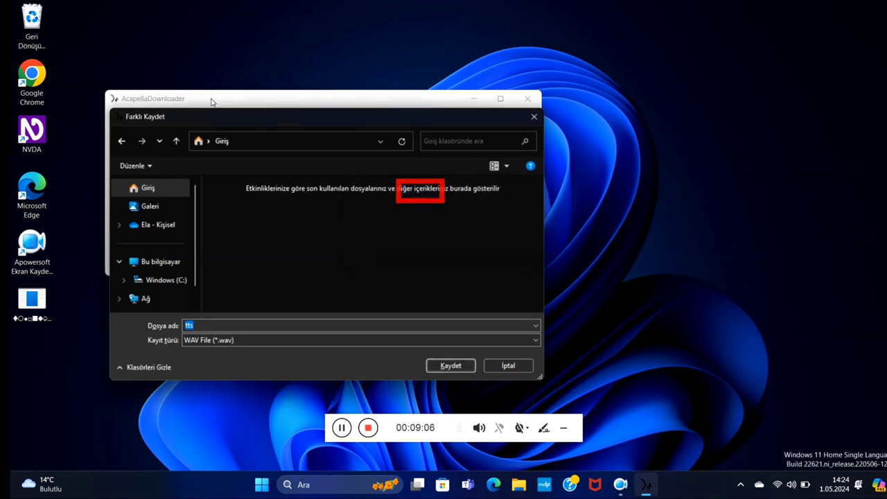
- Change the save location from Giriş to Galeri in the folder tree
key("Tab")
key("Tab")
key("Tab")
key("Tab")
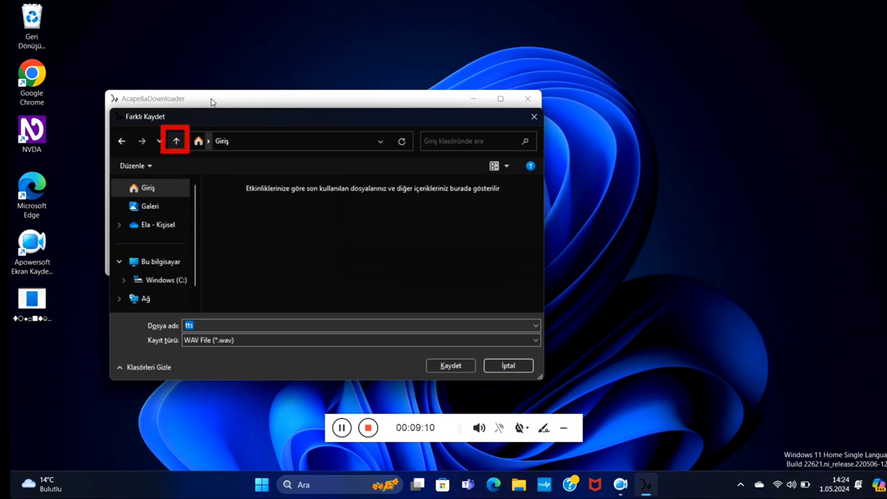
key("Tab")
key("Tab")
key("Tab")
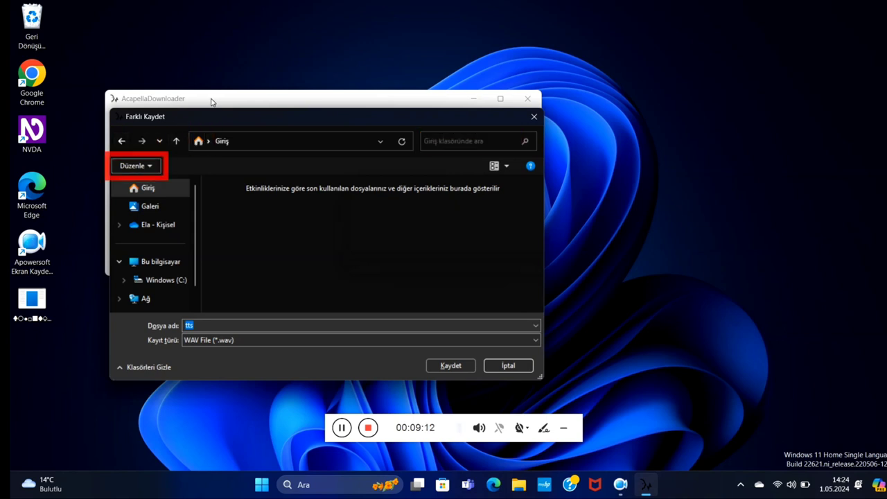
key("Tab")
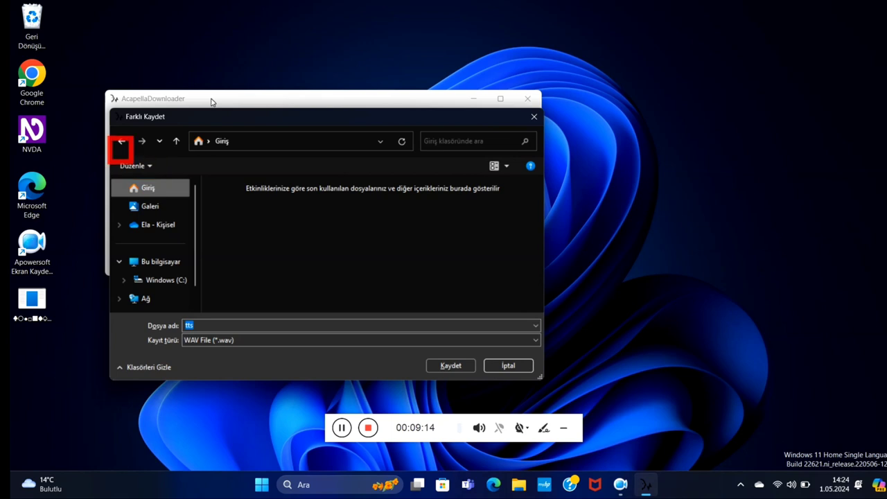
key("Down")
key("Down")
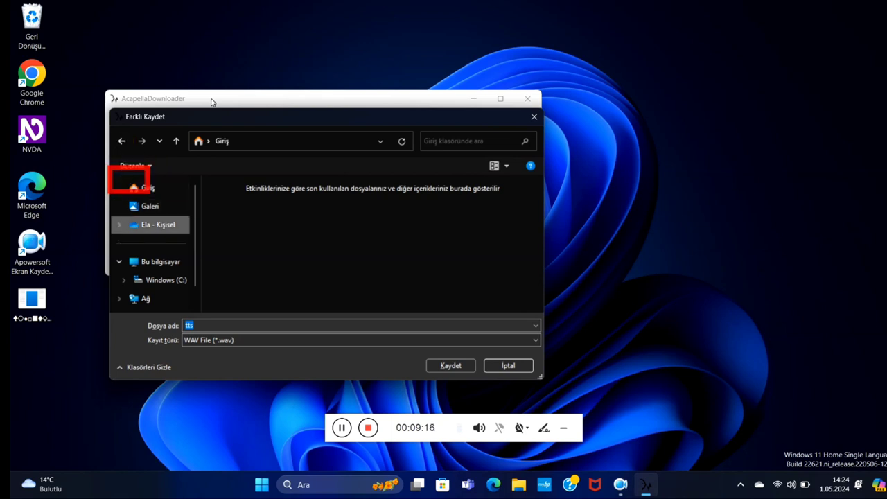
key("Down")
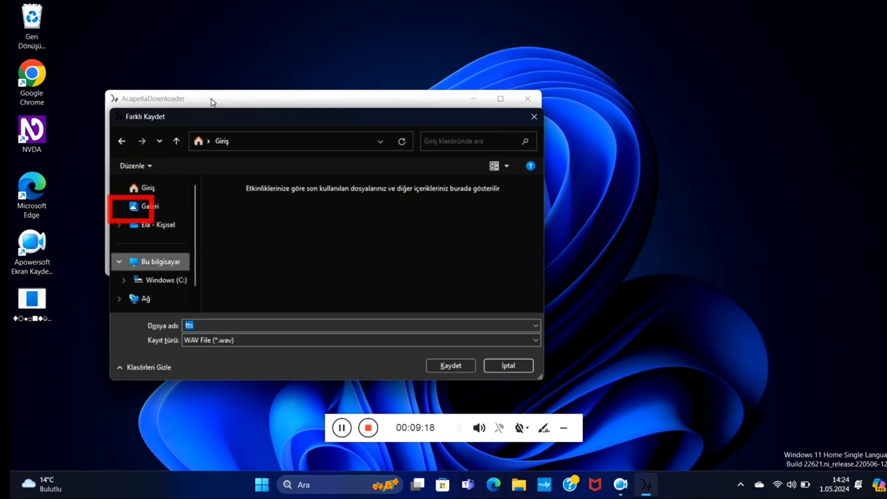
key("Up")
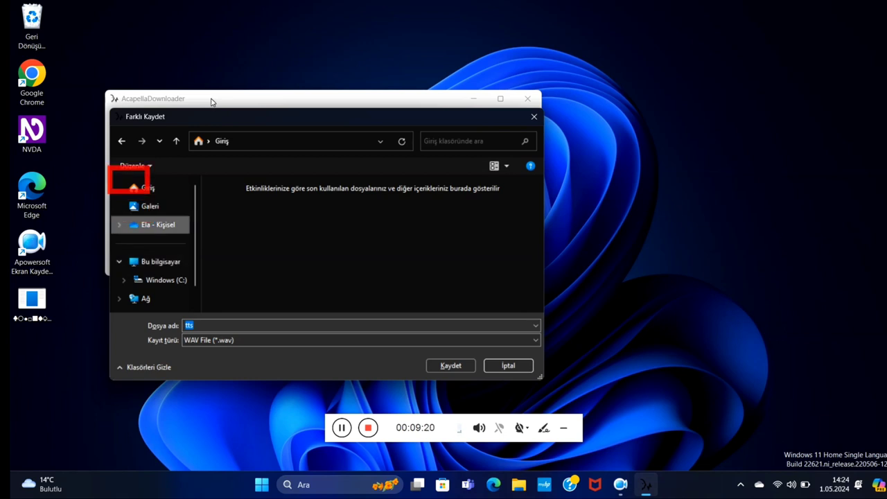
key("Up")
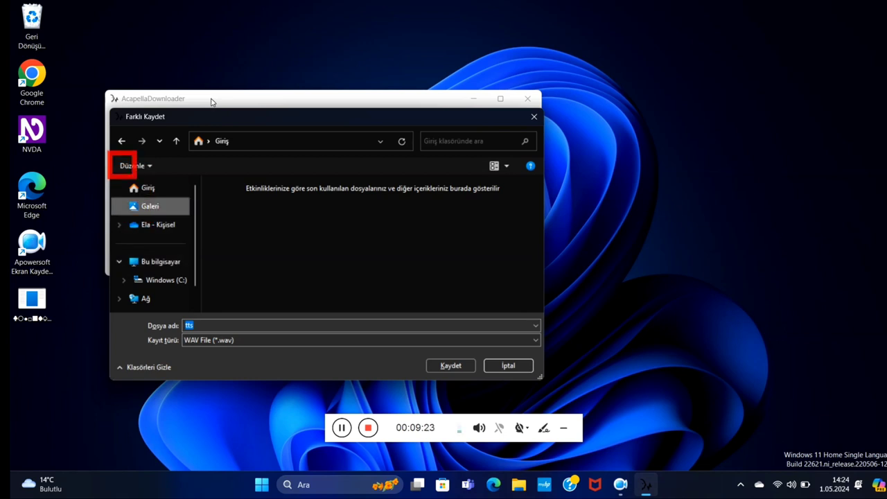
key("Tab")
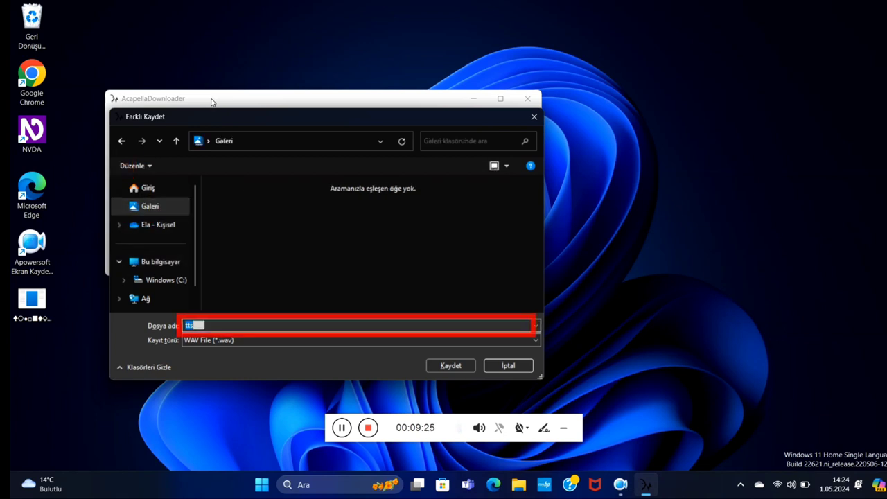
- Try to save the speech as the WAV file tts in Galeri, and cancel the save dialog
key("Right")
key("shift+Tab")
key("shift+Tab")
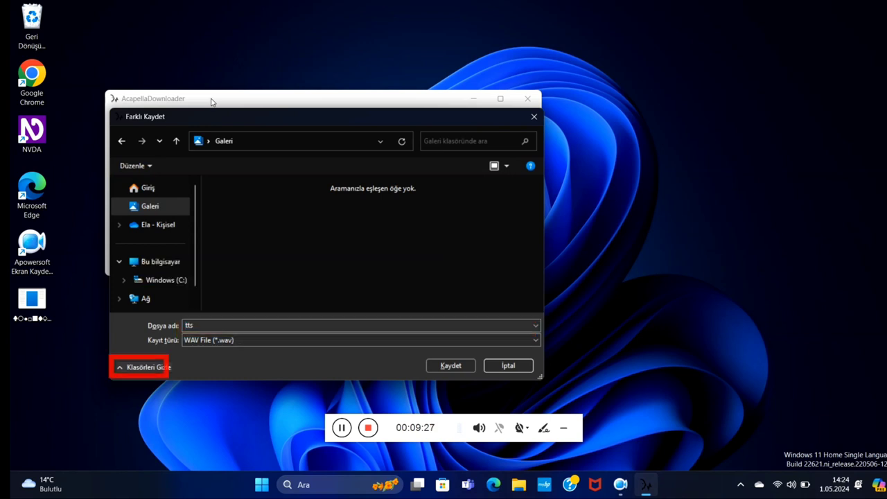
key("shift+Tab")
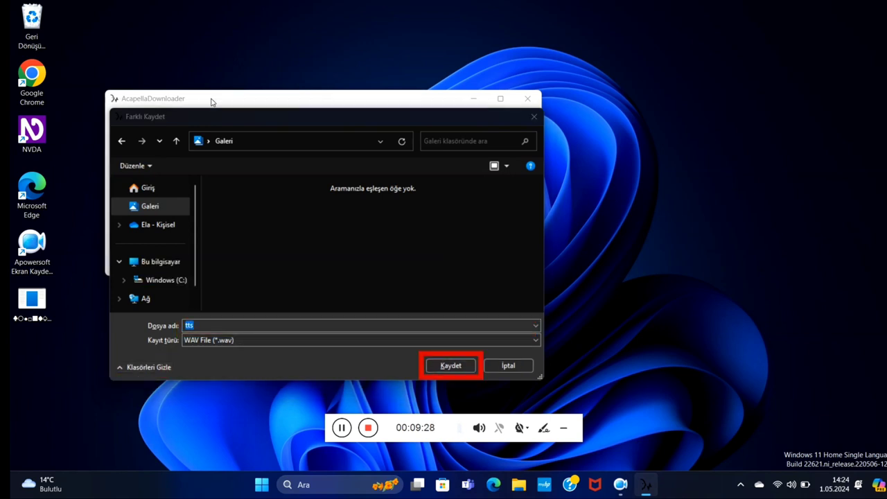
key("Return")
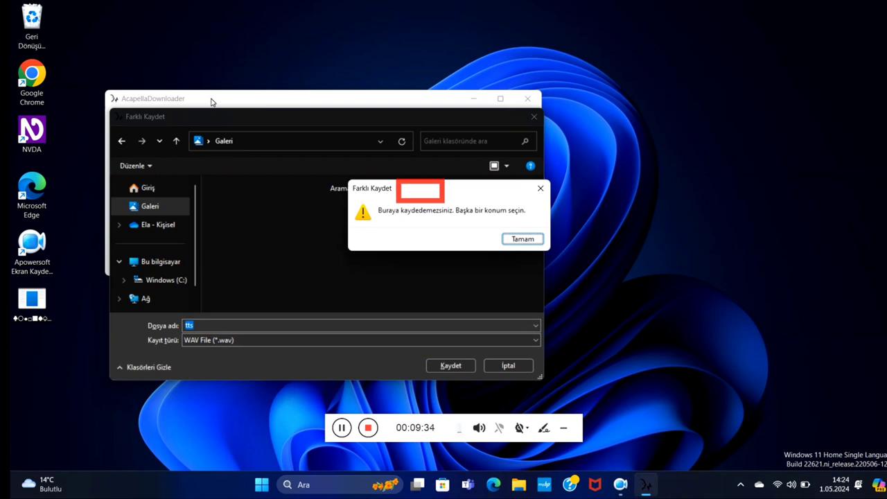
key("Return")
key("Escape")
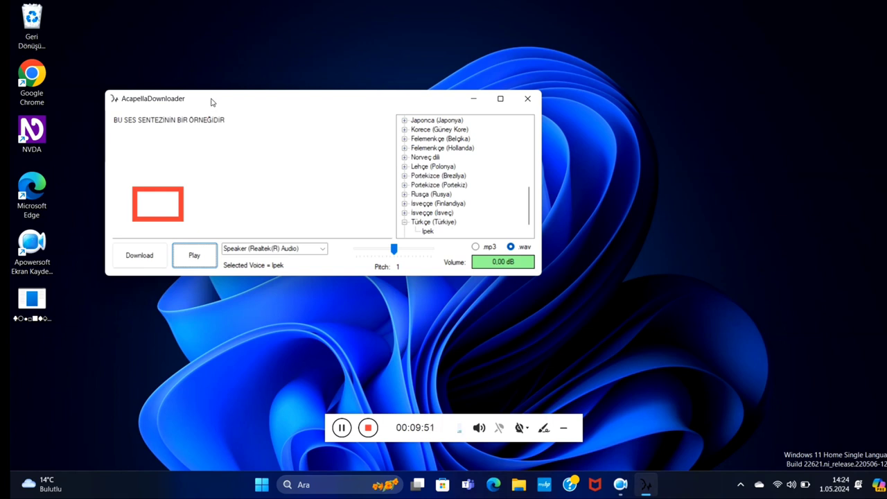
- Go through the main window's output device, pitch, audio format, voice, text and download controls
key("Tab")
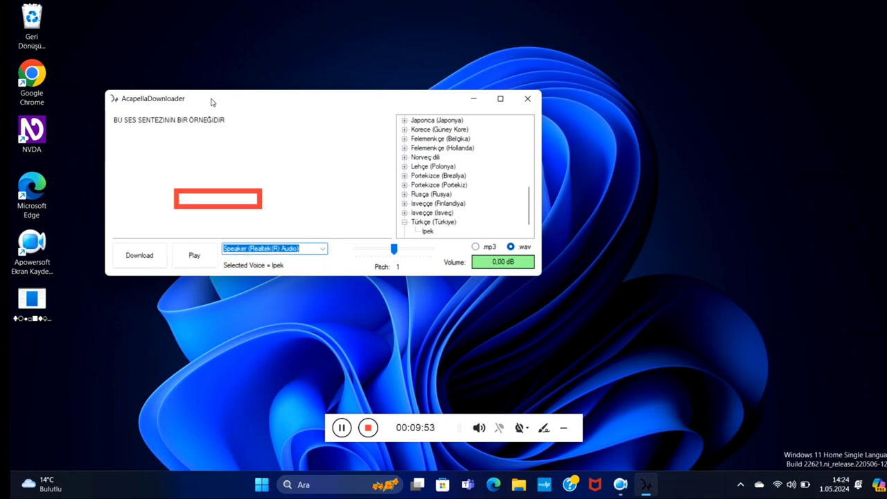
key("Tab")
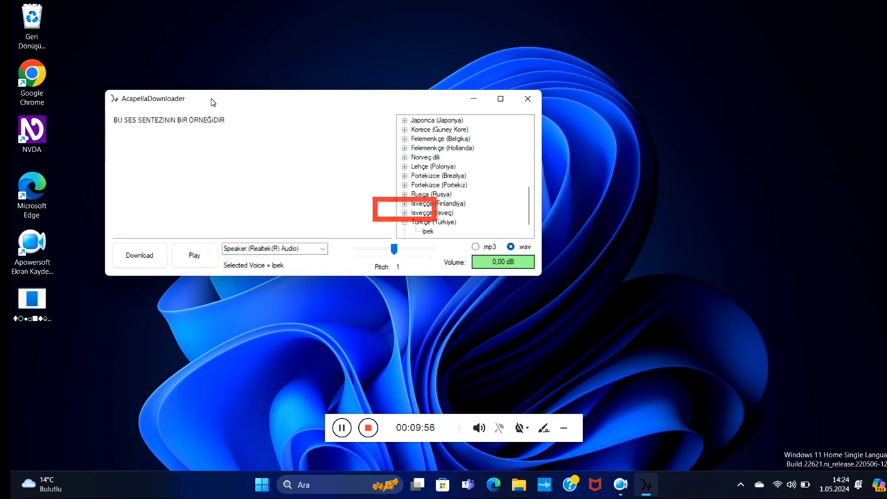
key("Tab")
key("Tab")
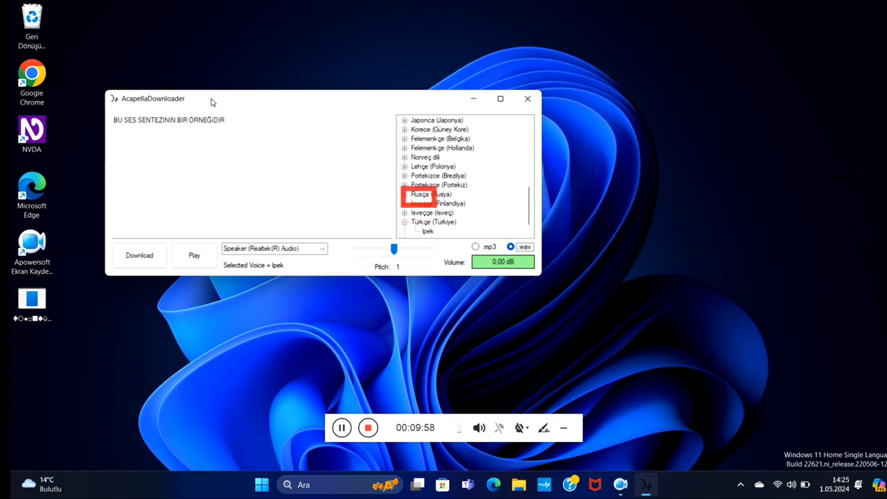
key("Tab")
key("Tab")
key("Tab")
key("Tab")
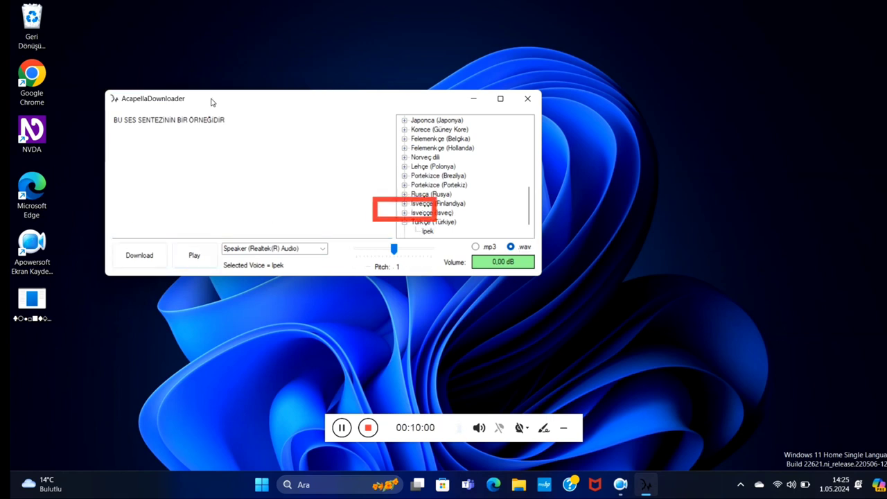
key("Tab")
key("Tab")
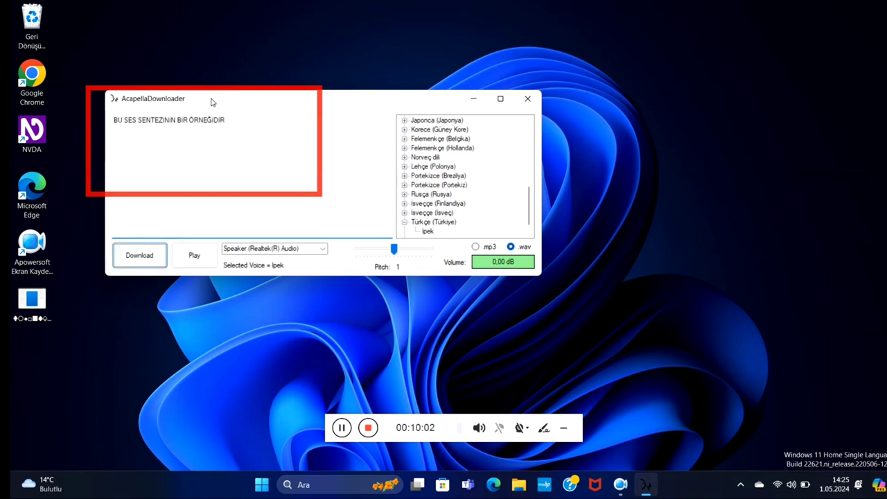
key("Tab")
key("Tab")
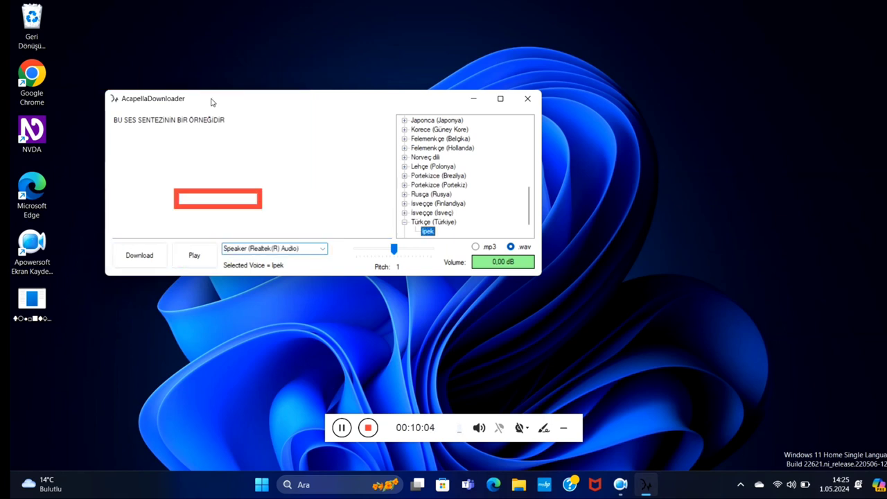
- Raise the speech pitch to the maximum value of 2
key("Tab")
key("Tab")
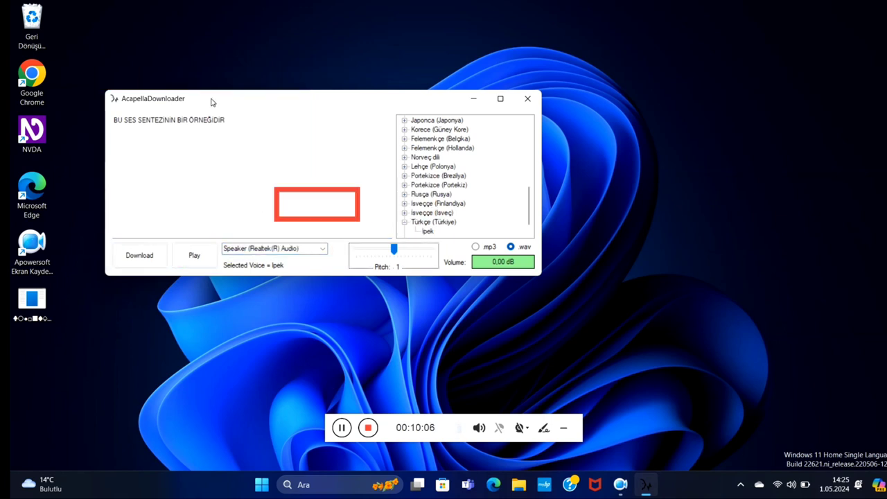
key("Left")
key("Left")
key("Left")
key("Left")
key("Left")
key("Right")
key("Right")
key("Right")
key("Right")
key("Right")
key("Right")
key("Right")
key("Right")
key("Right")
key("Right")
key("Right")
key("Right")
key("Right")
key("Right")
key("Right")
key("Right")
key("Right")
key("Right")
key("Right")
key("Right")
key("Right")
key("Right")
key("Right")
key("Left")
key("Right")
key("Tab")
key("Tab")
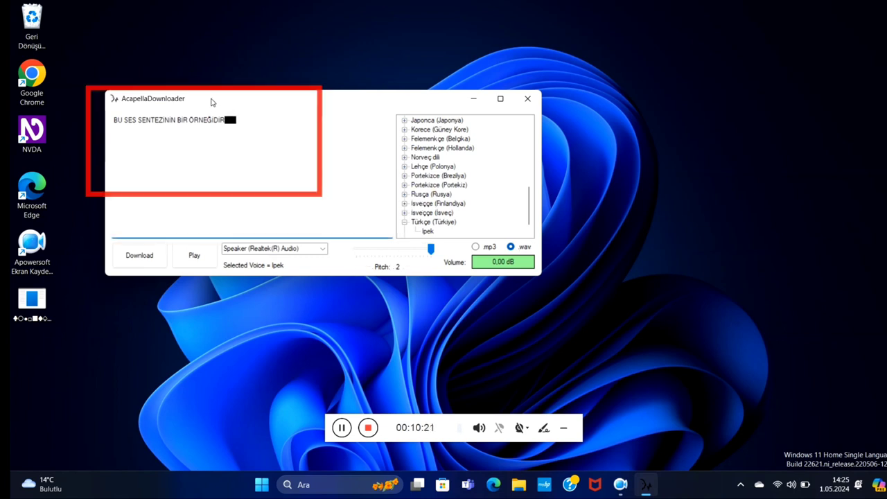
- Set the speech pitch back to 1
key("Tab")
key("Tab")
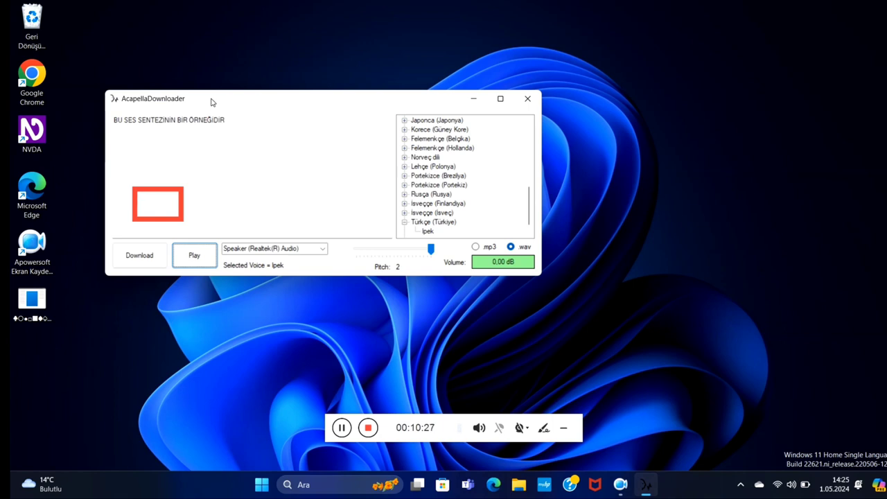
key("Tab")
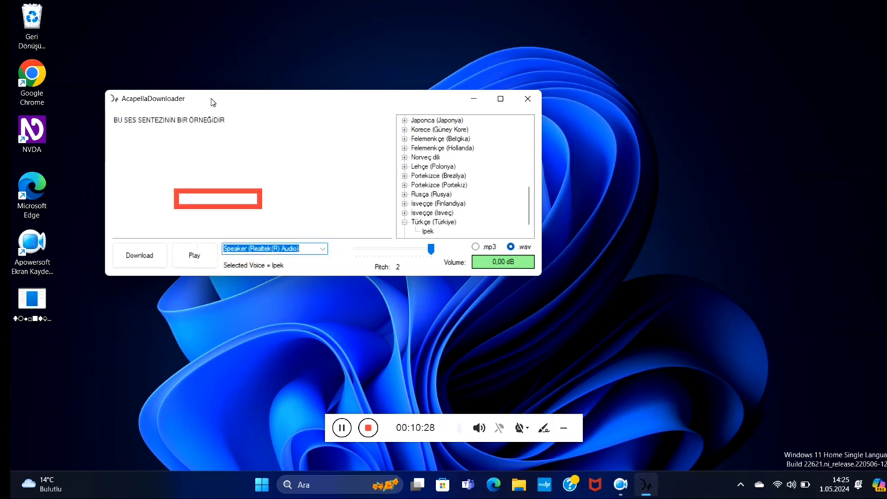
key("Tab")
key("Tab")
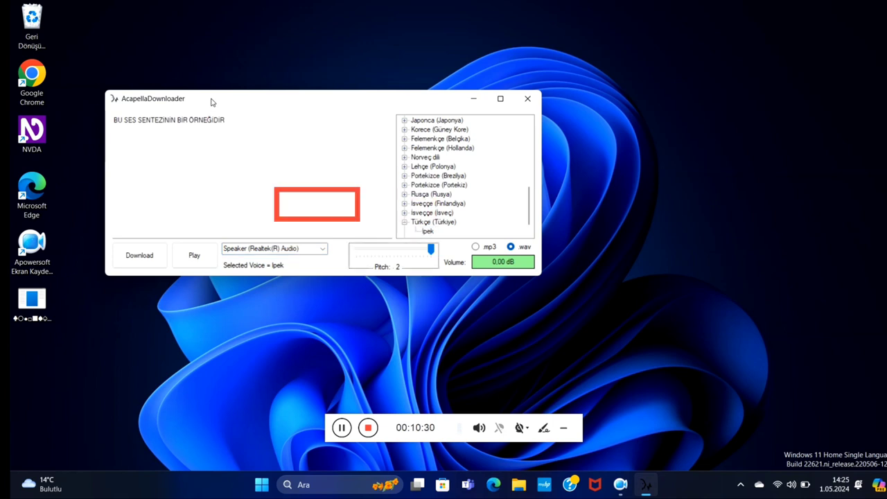
key("Left")
key("Left")
key("Left")
key("Left")
key("Left")
key("Left")
key("Left")
key("Left")
key("Left")
key("Left")
key("Left")
key("Right")
key("Tab")
key("Tab")
key("Tab")
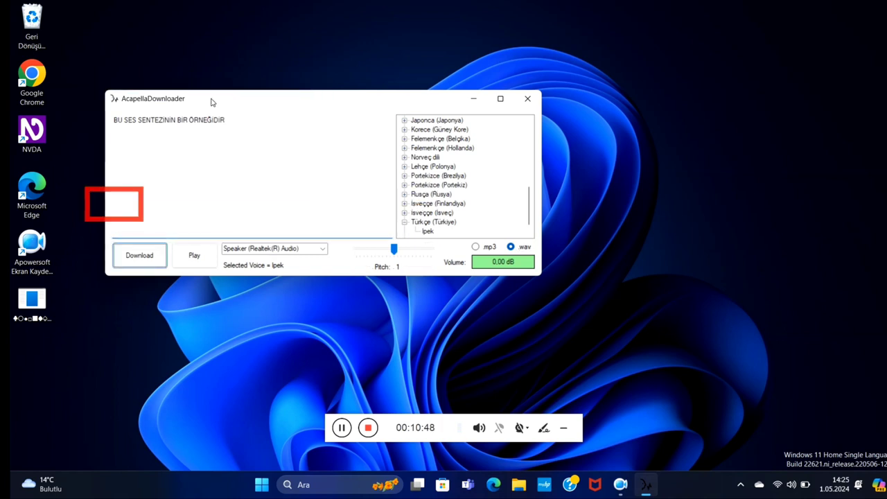
key("shift+Tab")
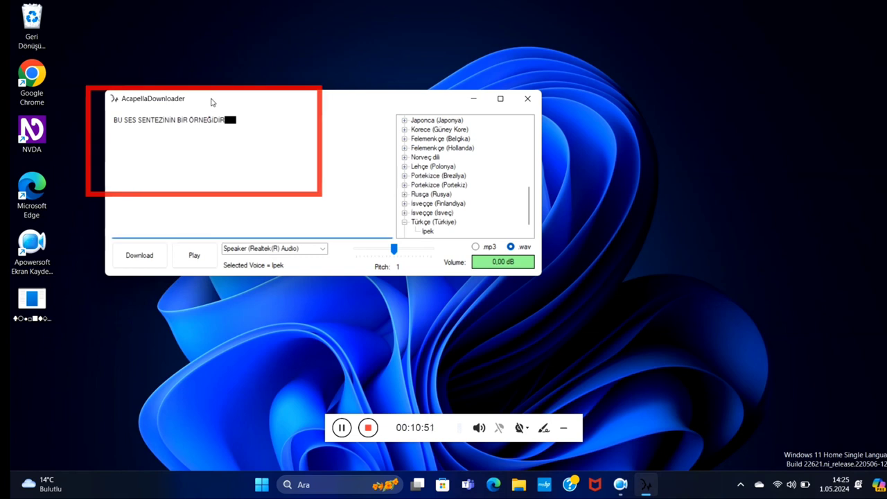
key("Tab")
key("Tab")
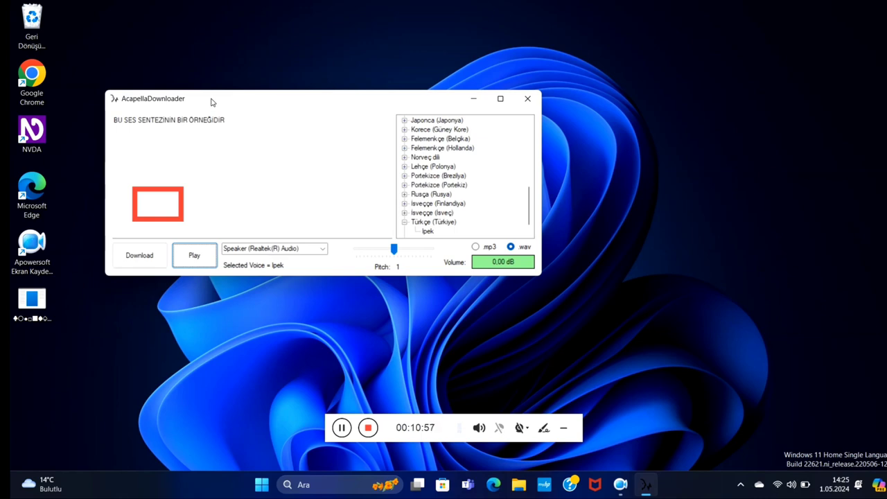
- Close AcapellaDownloader and select its icon on the desktop
key("alt+F4")
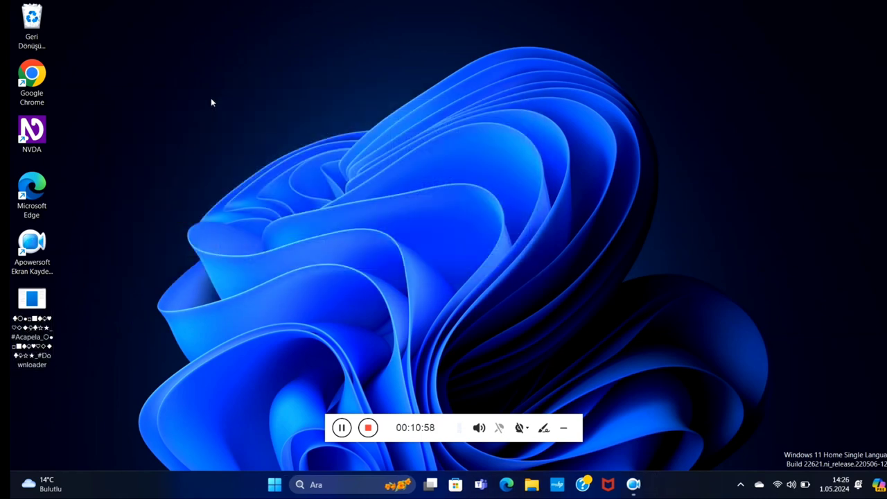
key("Up")
key("Down")
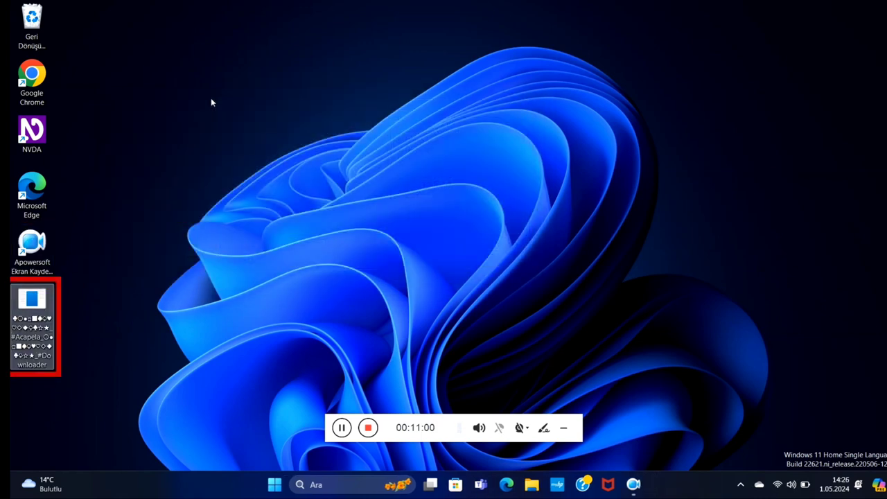